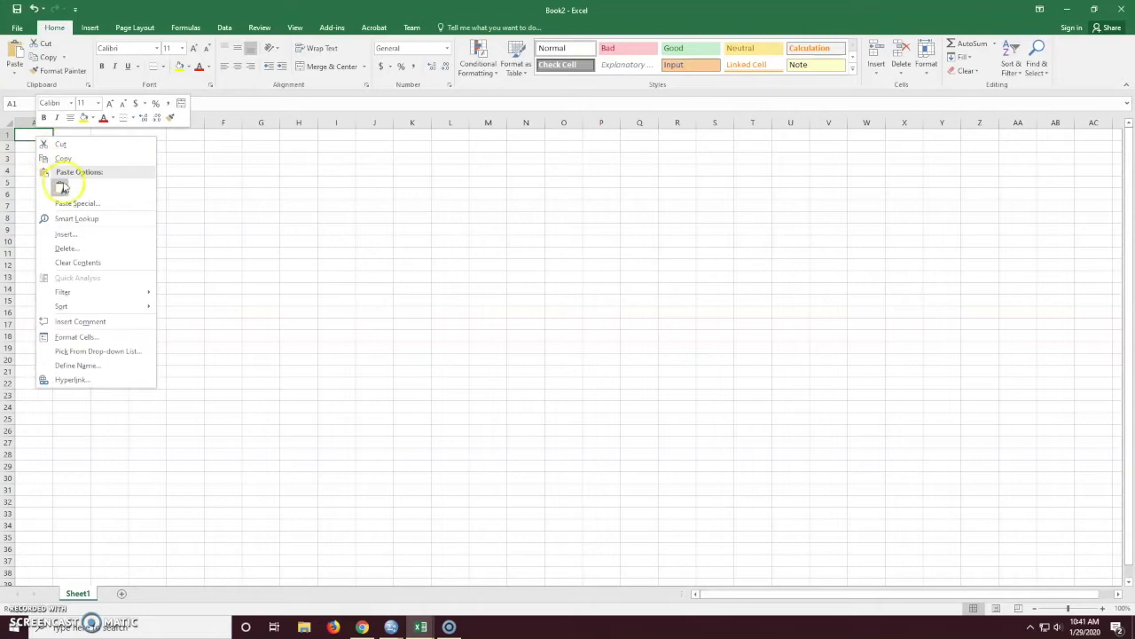
- Paste the copied data into column A starting at A1 and sort it by values from smallest to largest
left_click(60, 188)
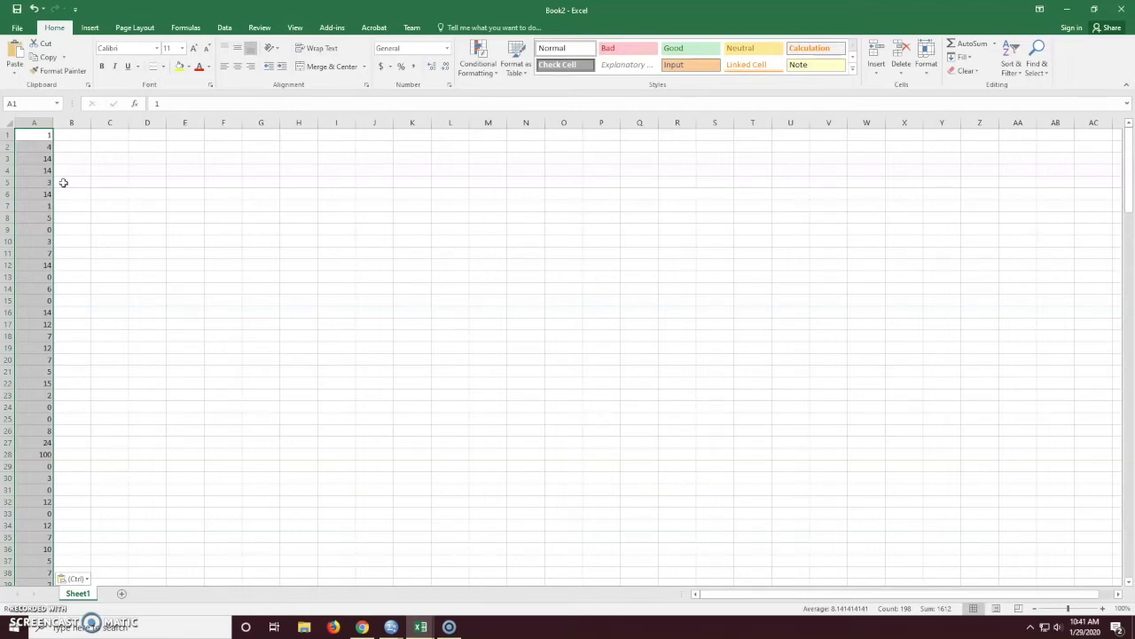
left_click(224, 28)
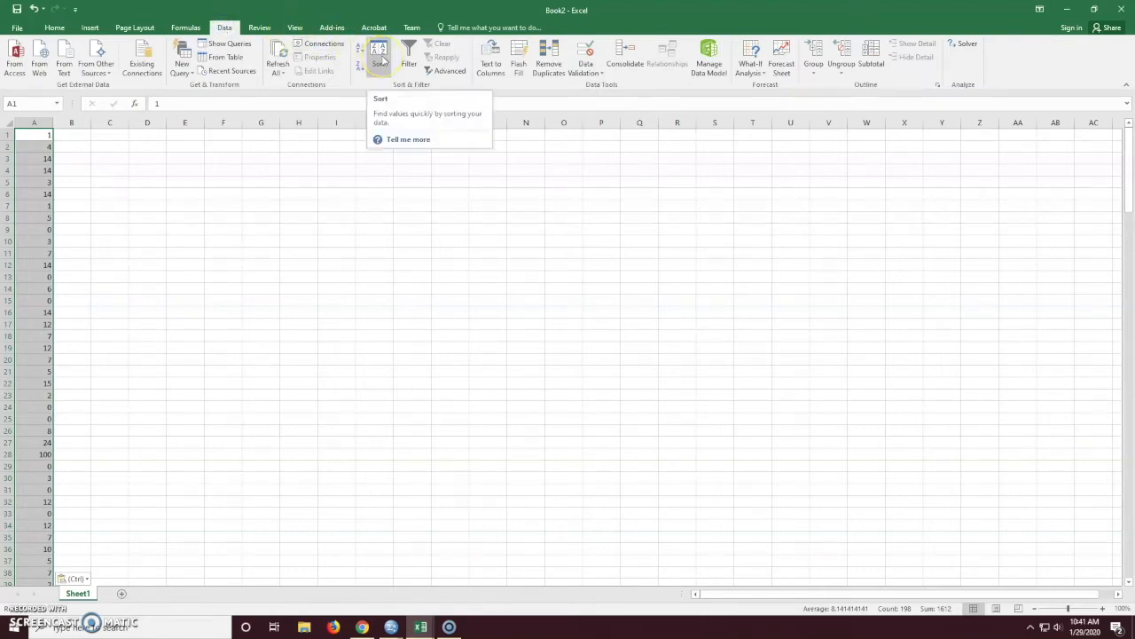
left_click(379, 59)
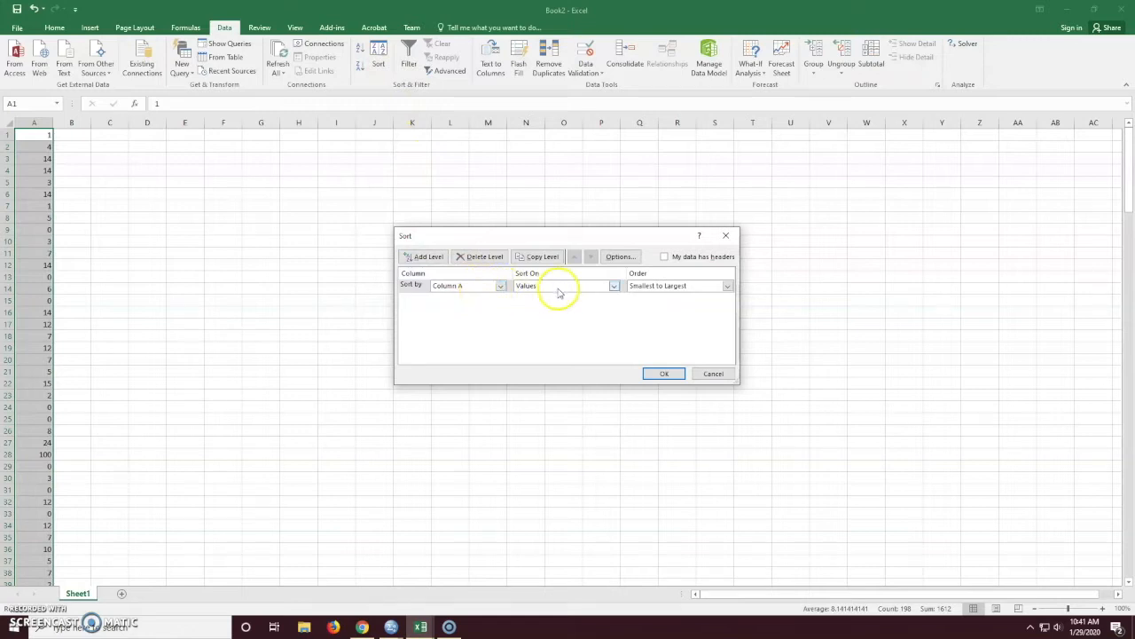
left_click(727, 285)
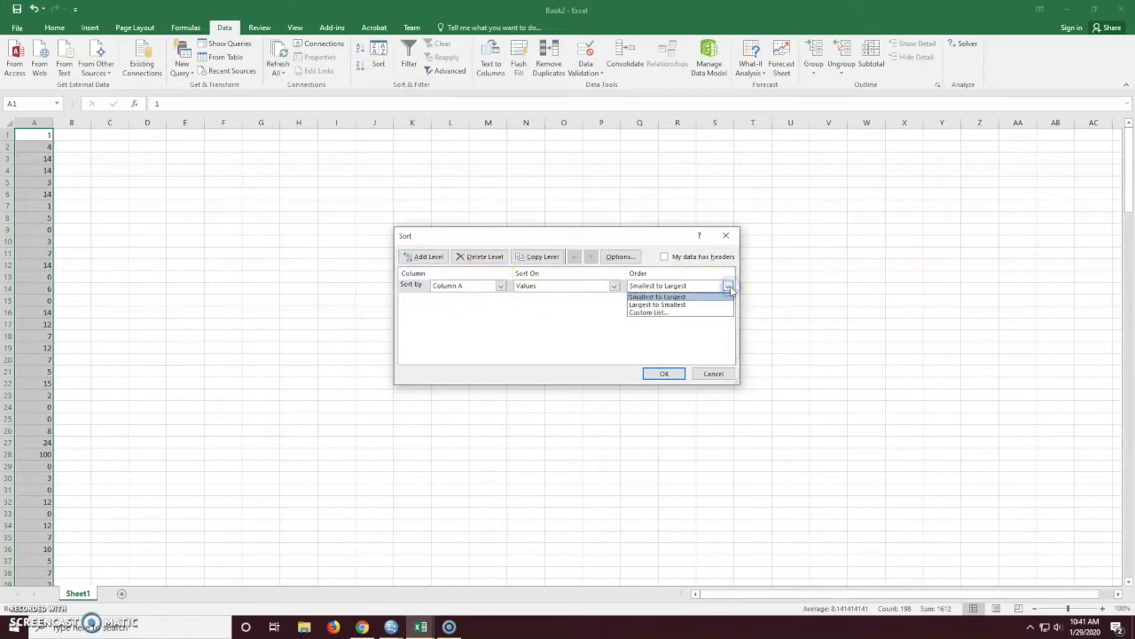
left_click(715, 296)
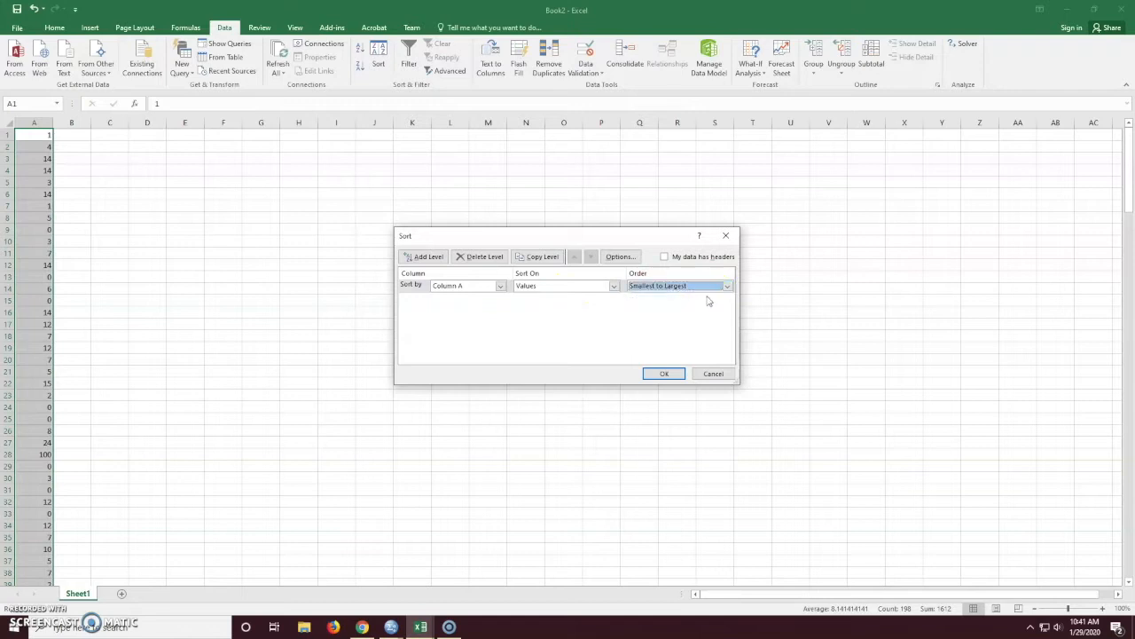
left_click(664, 374)
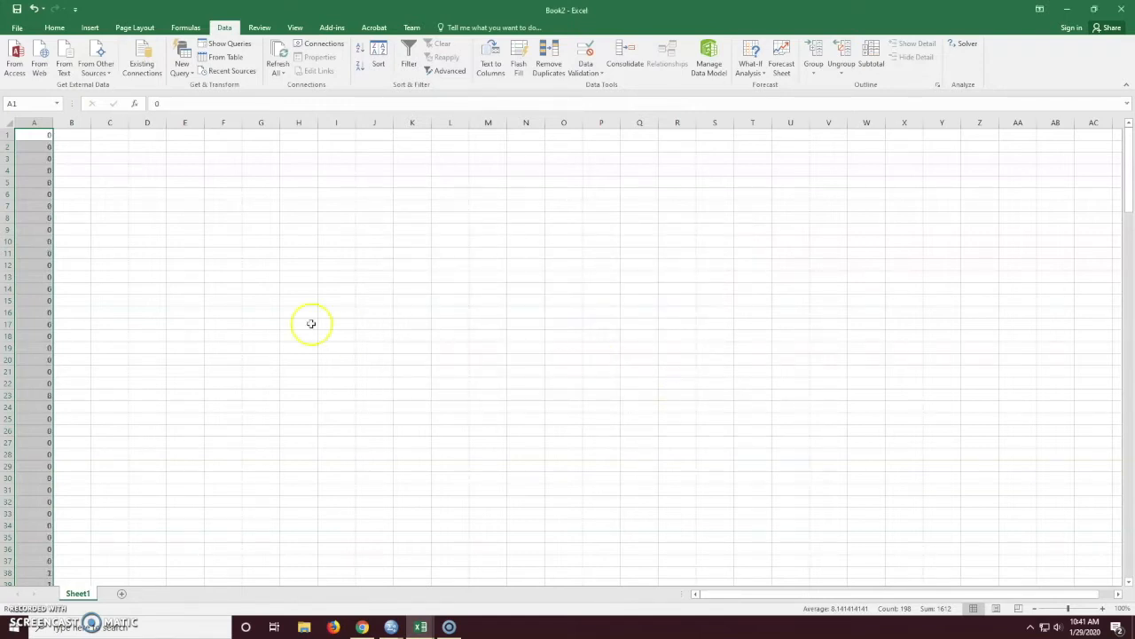
- Add a bold "Mean" label in C3 and calculate the mean of column A in D3 with =average(A:A)
scroll(121, 312, "down", 8)
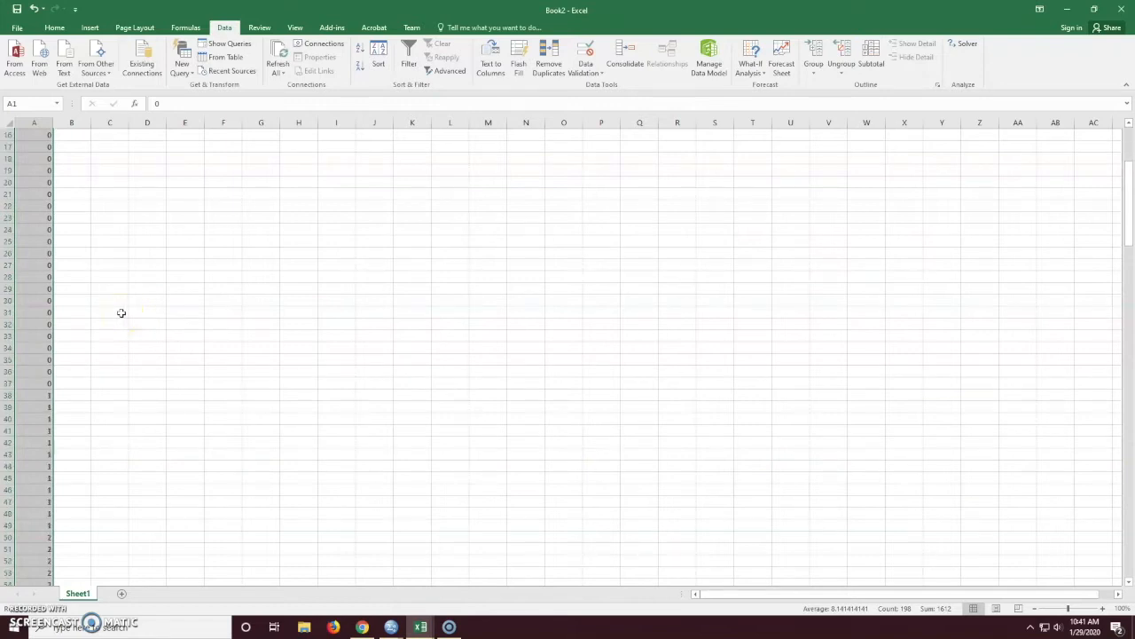
scroll(121, 312, "down", 4)
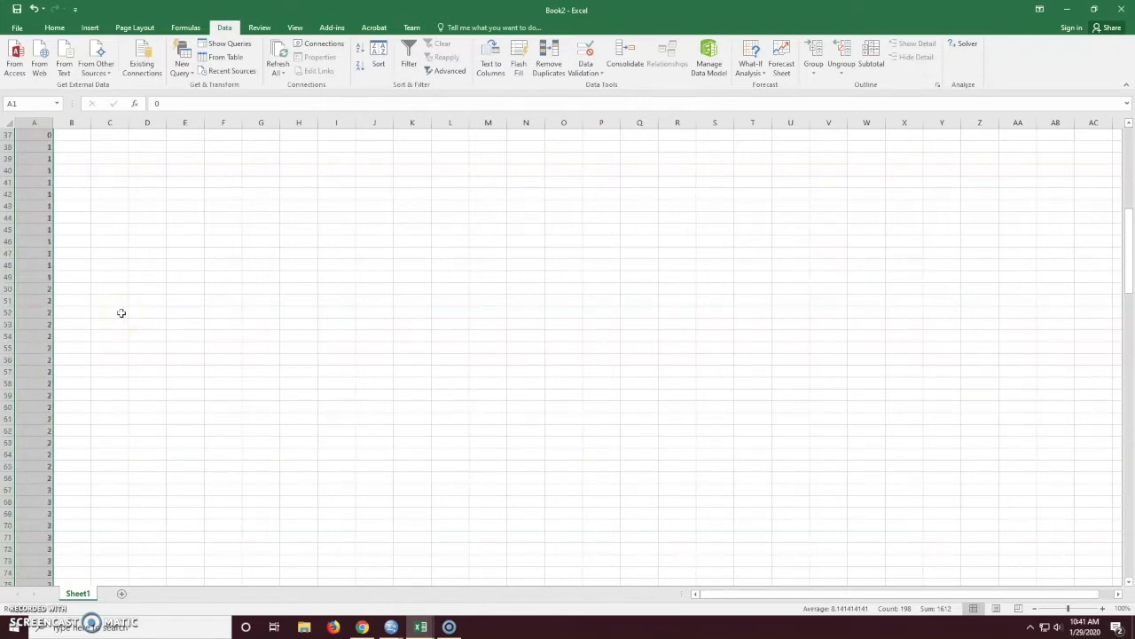
scroll(121, 313, "up", 12)
left_click(119, 159)
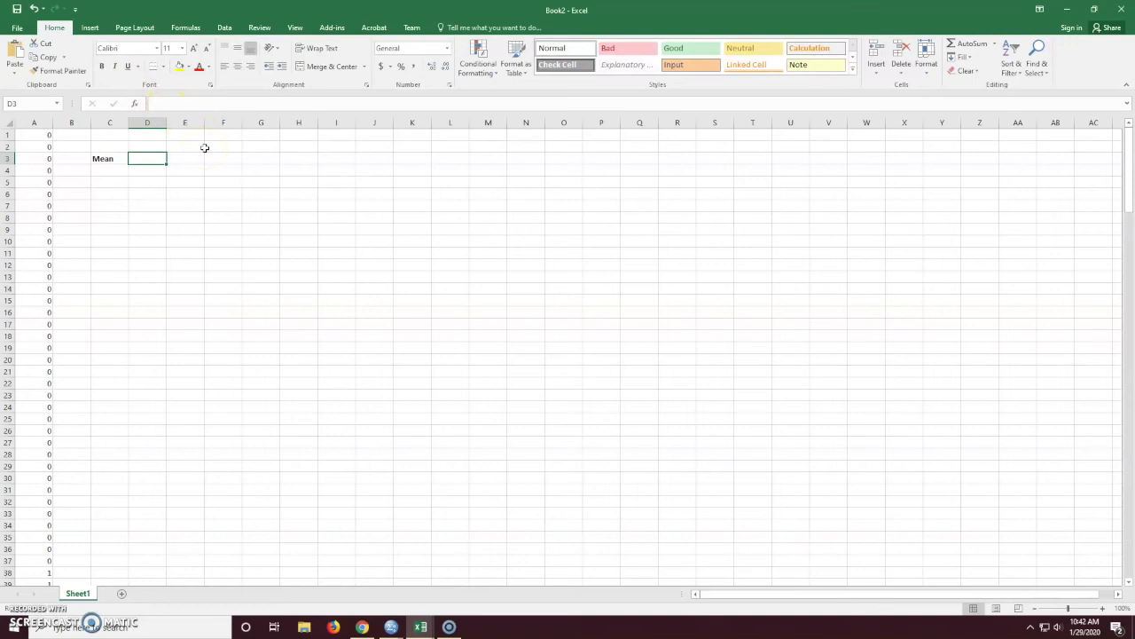
type("=")
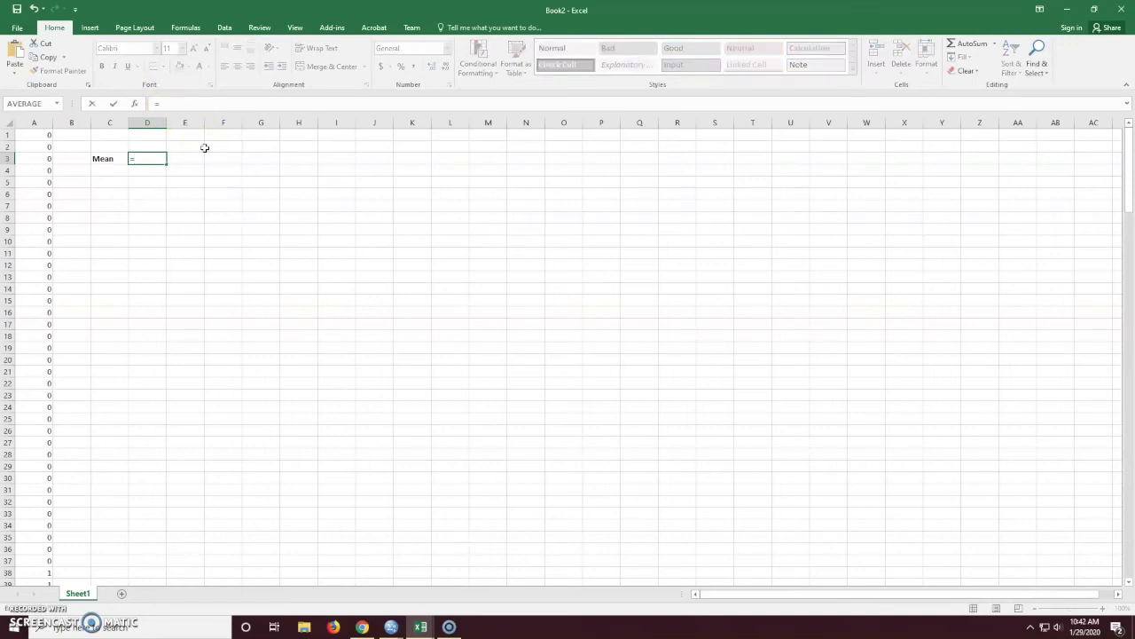
type("a")
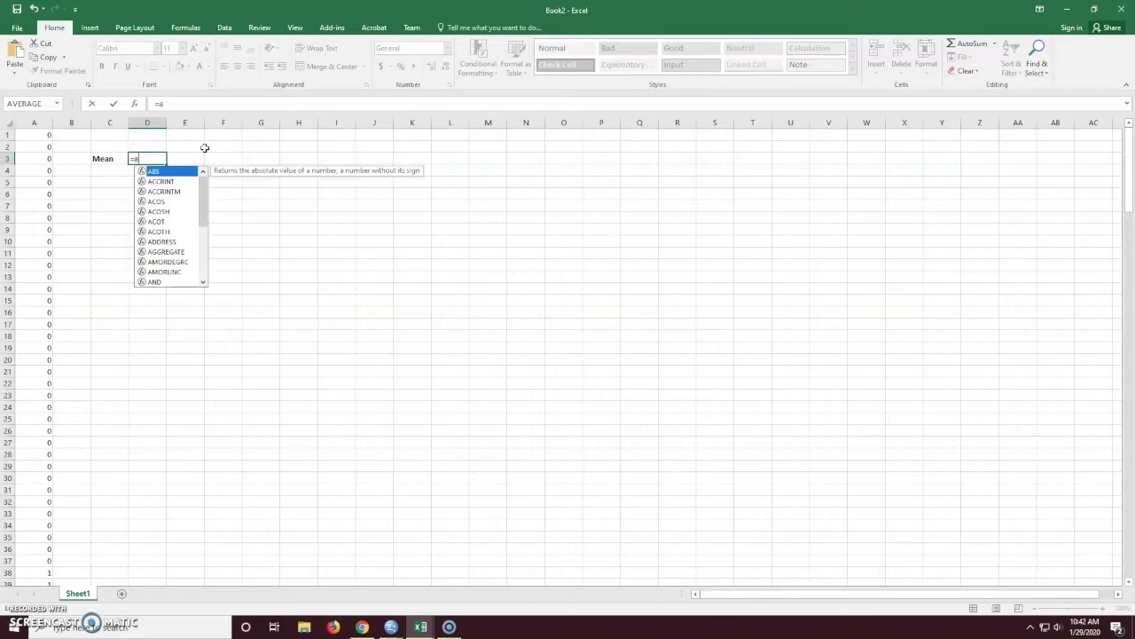
type("verage")
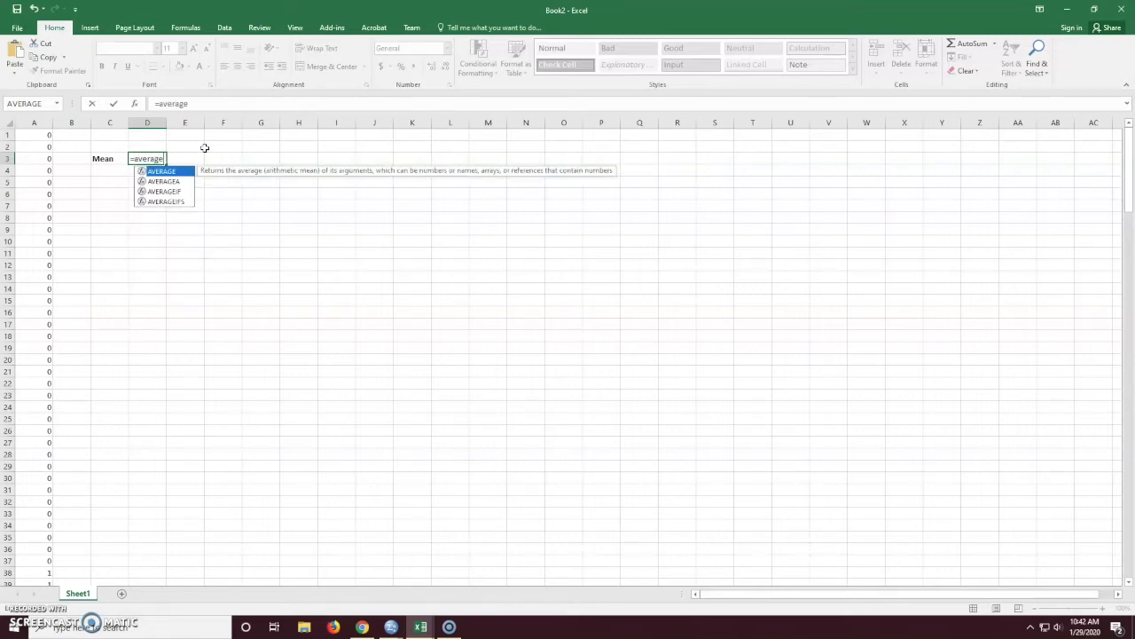
type("(")
left_click(31, 124)
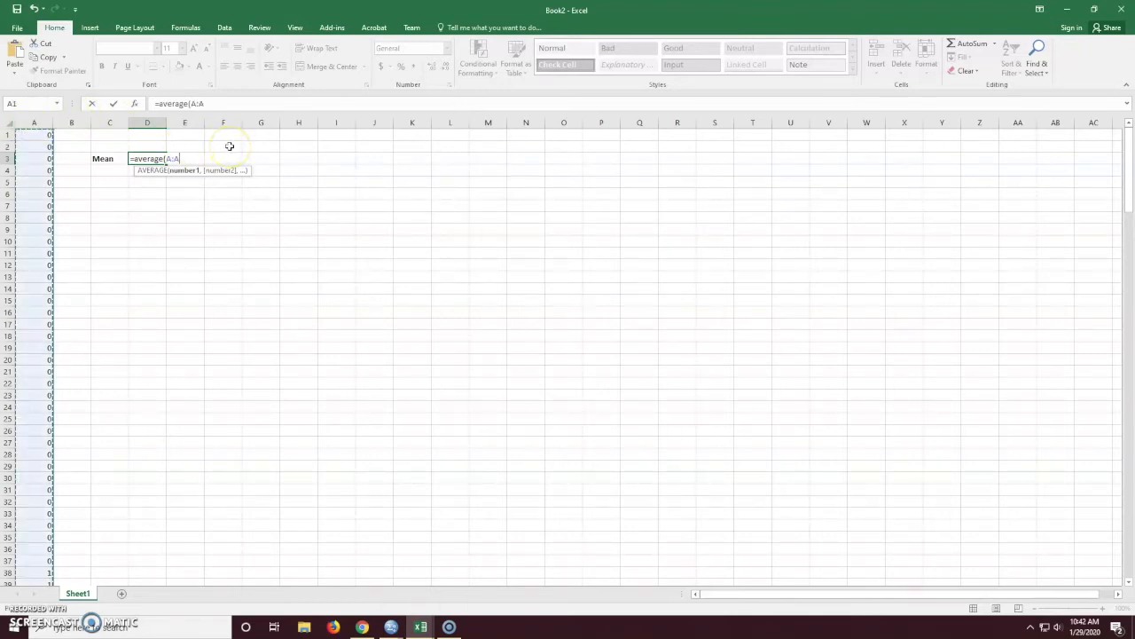
type(")")
key("Return")
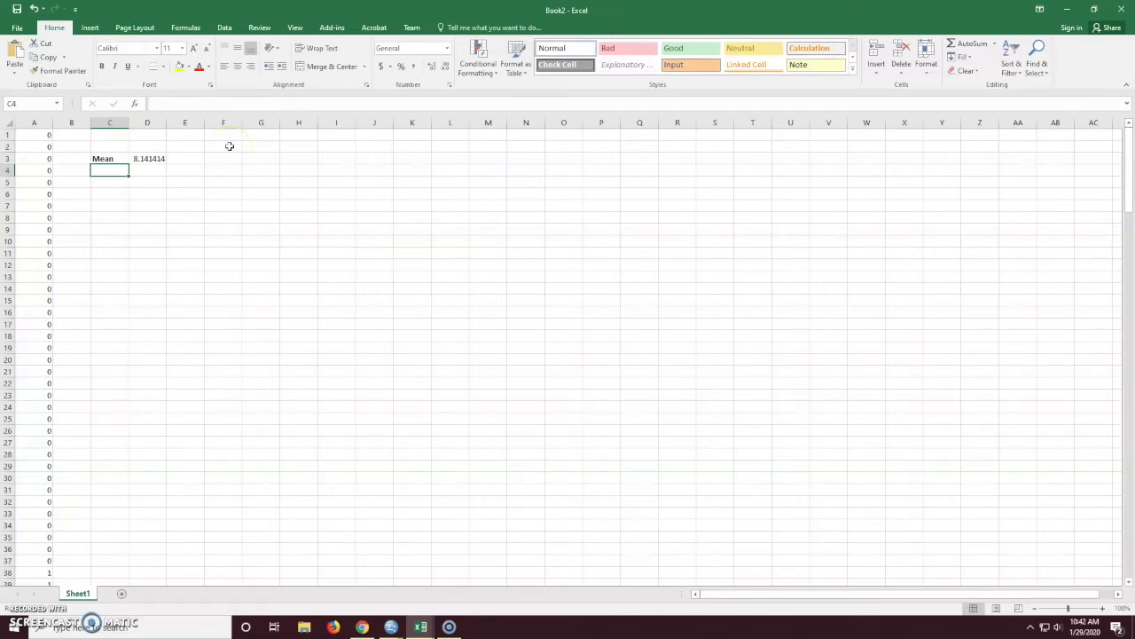
- Add a bold "Median" label in C4 and calculate the median of column A in D4 with =median(A:A)
left_click(101, 66)
type("Media")
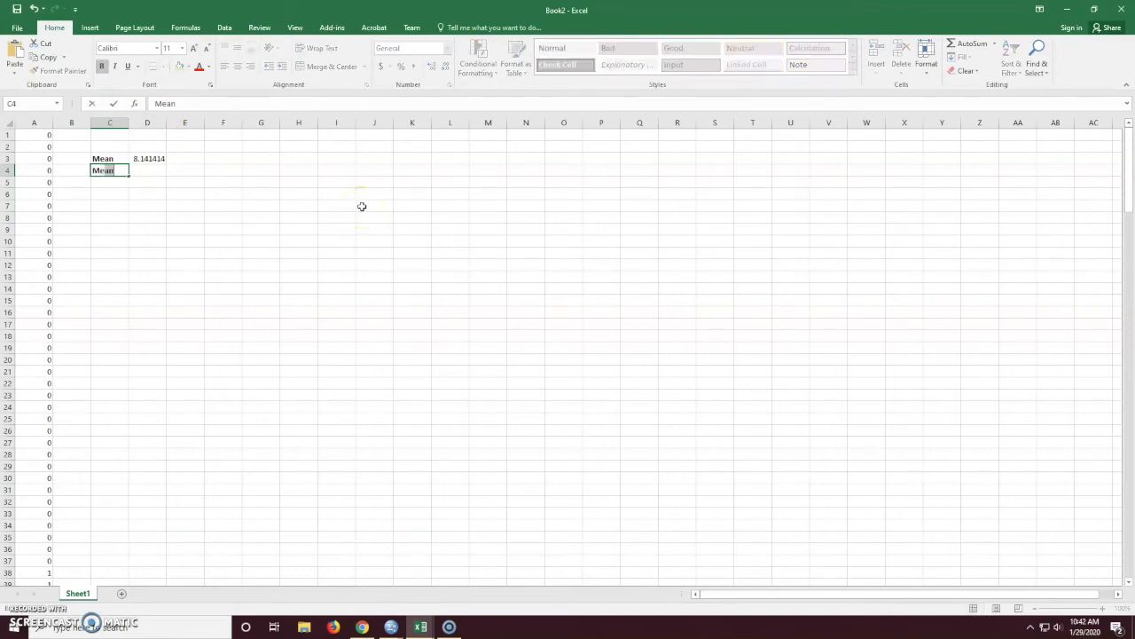
type("n")
key("Tab")
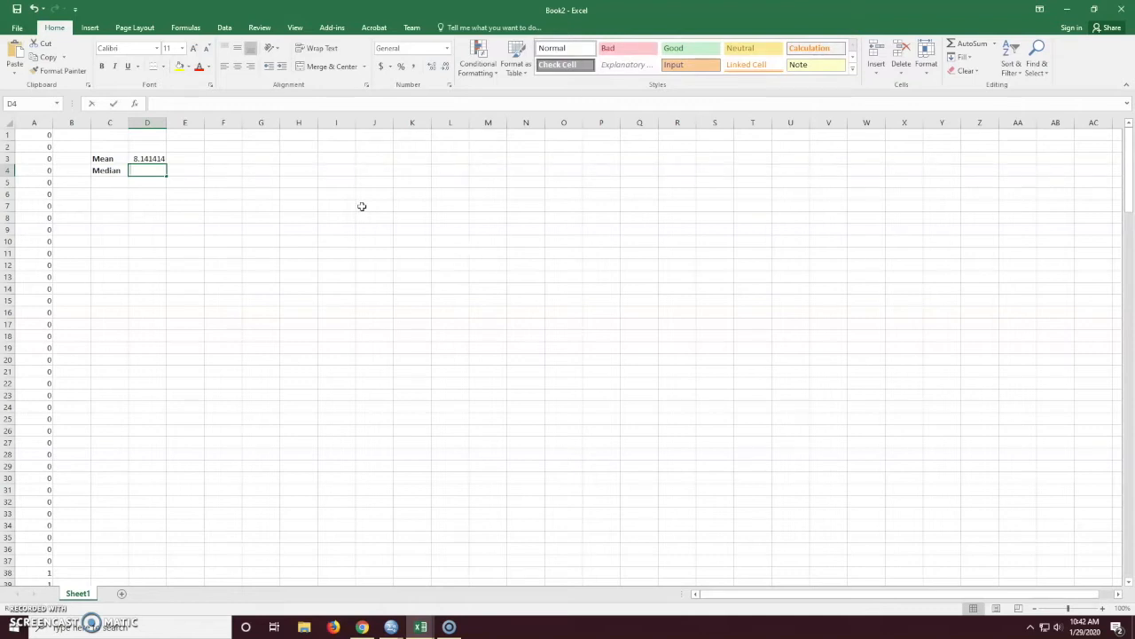
type("=m")
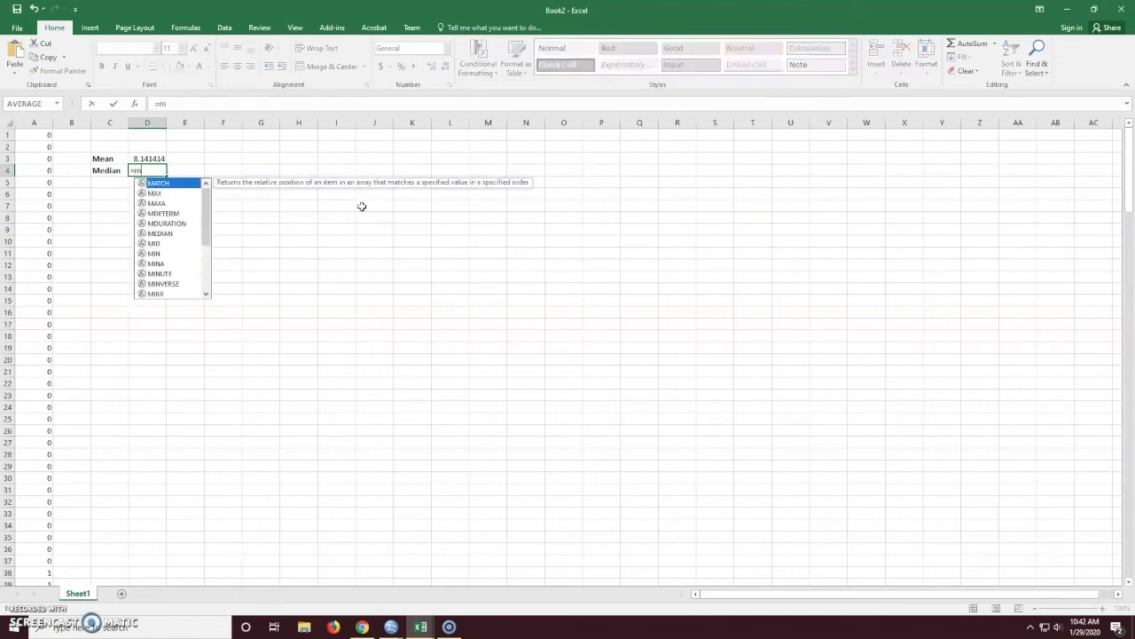
type("edia")
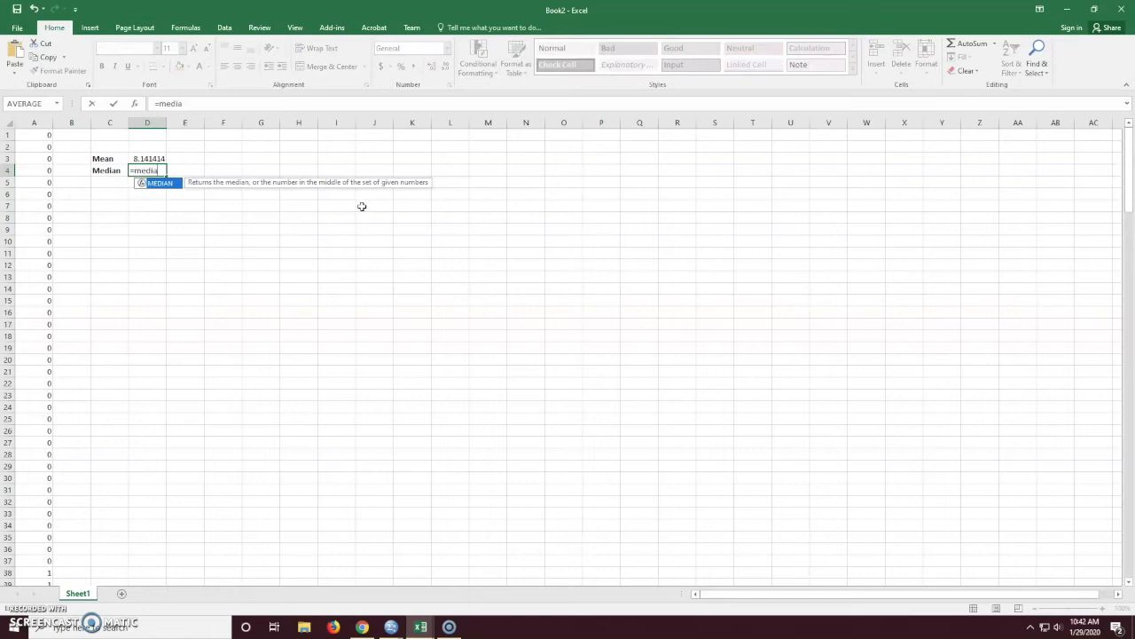
type("n(")
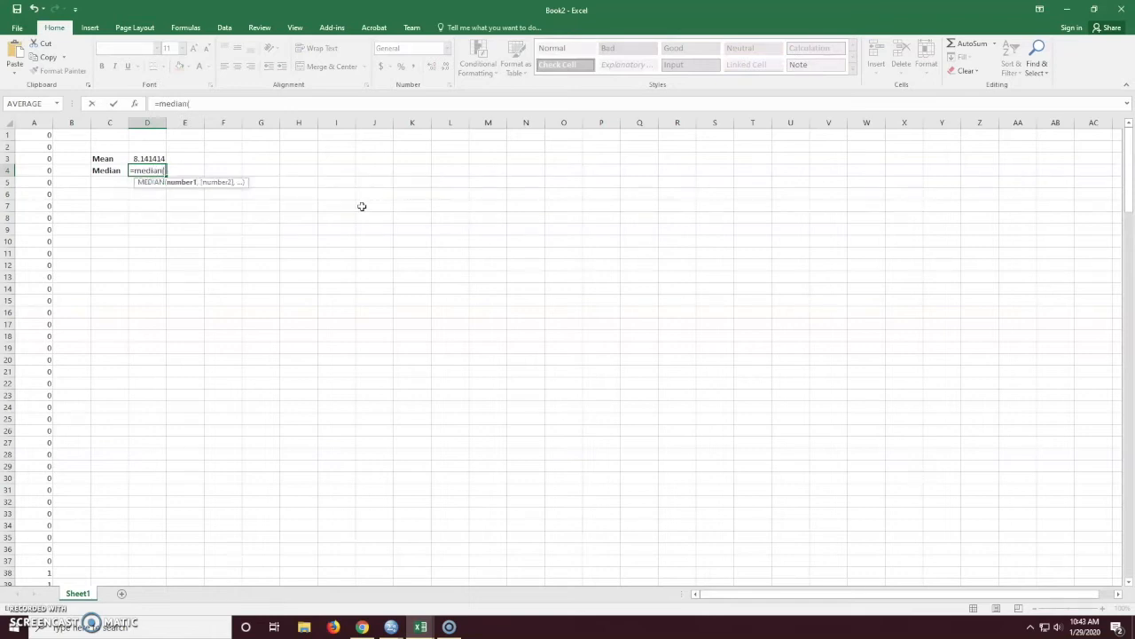
left_click(45, 125)
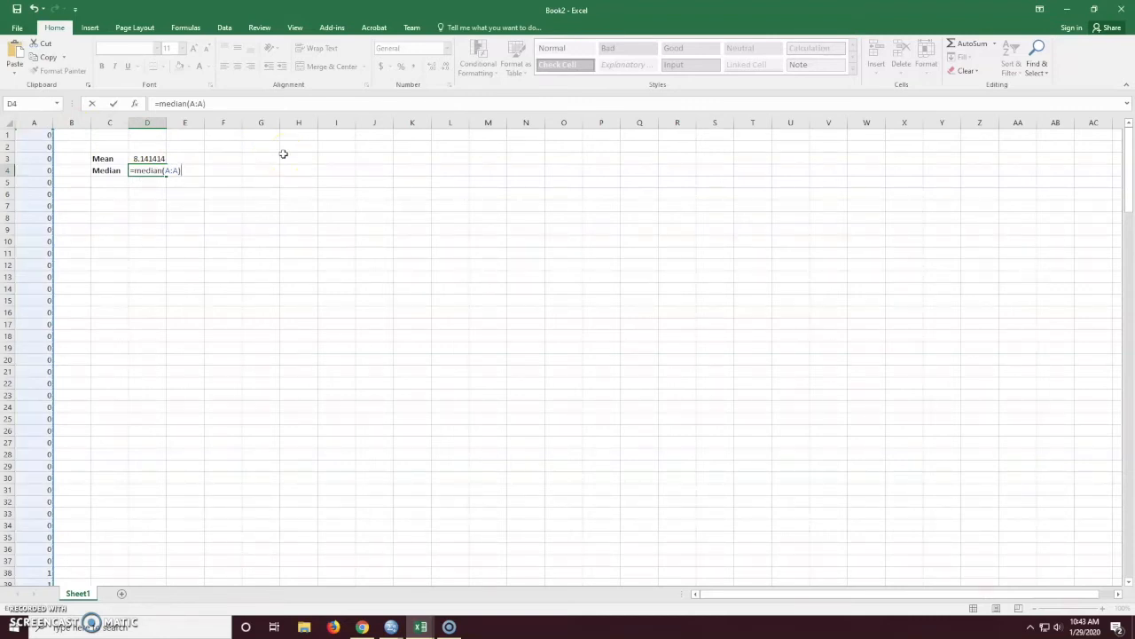
key("Return")
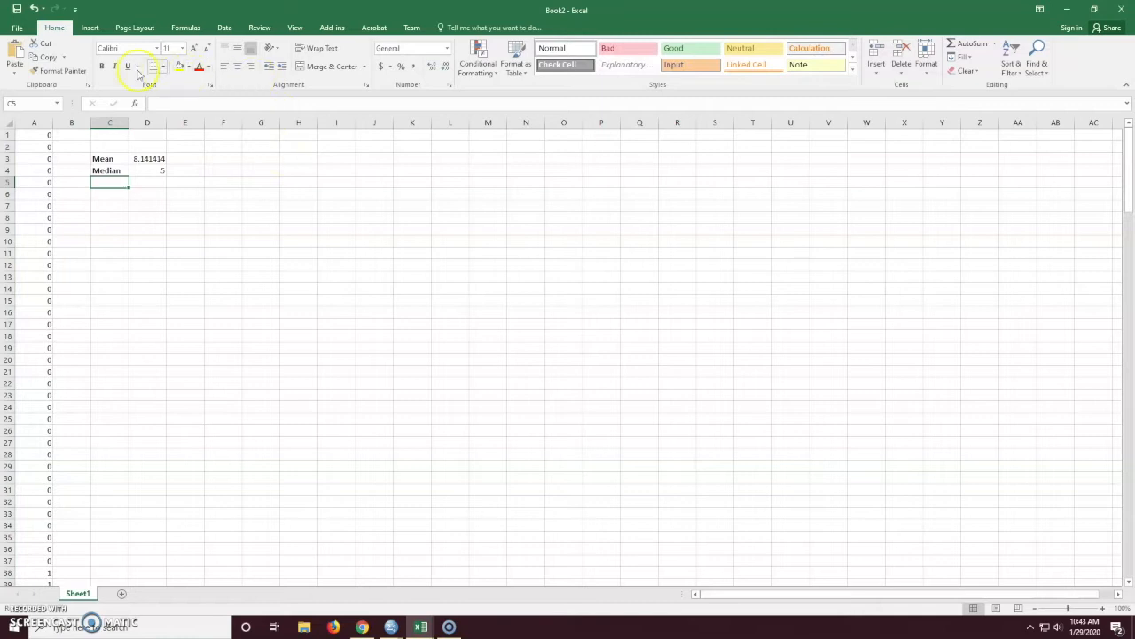
- Add a bold "Mode" label in C5 and calculate the mode of column A in D5 with =mode(A:A)
left_click(101, 67)
type("Mode")
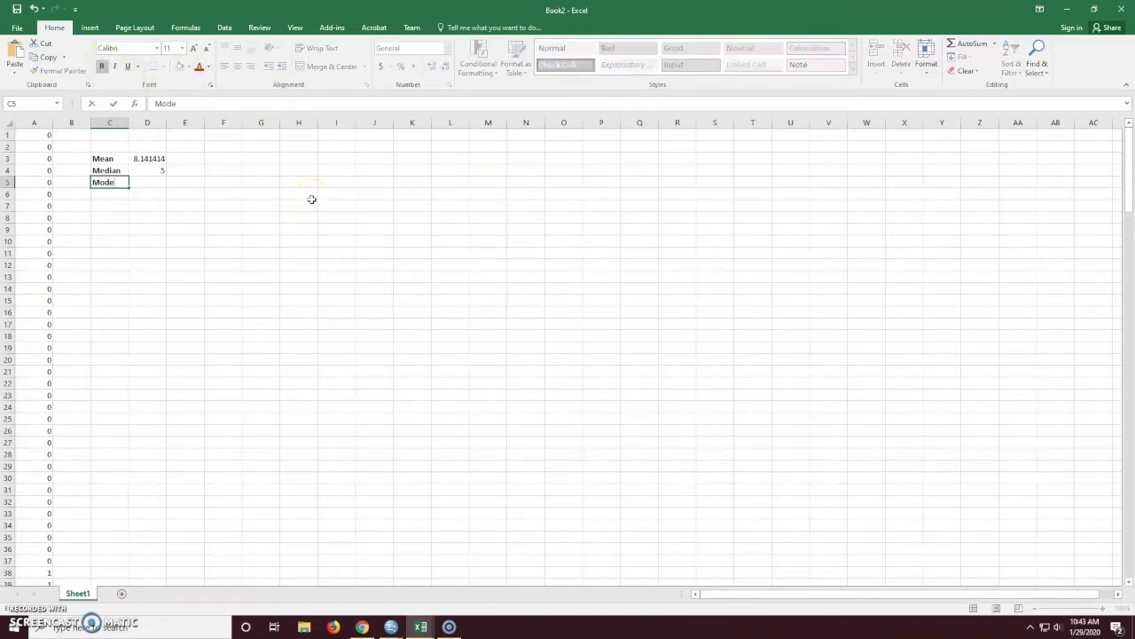
key("Tab")
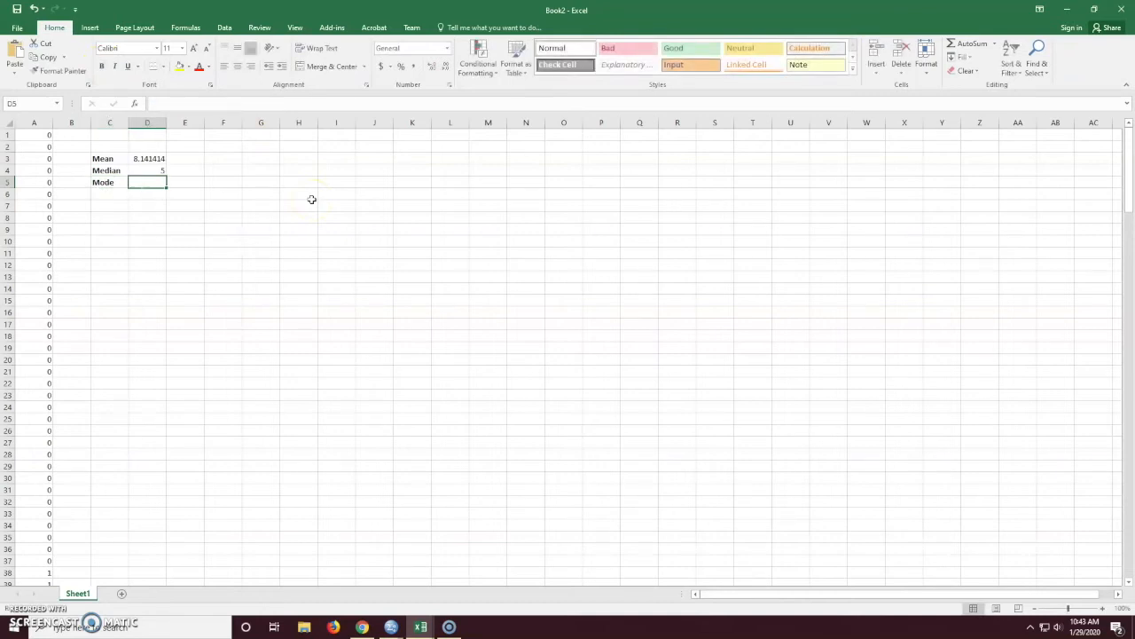
type("=")
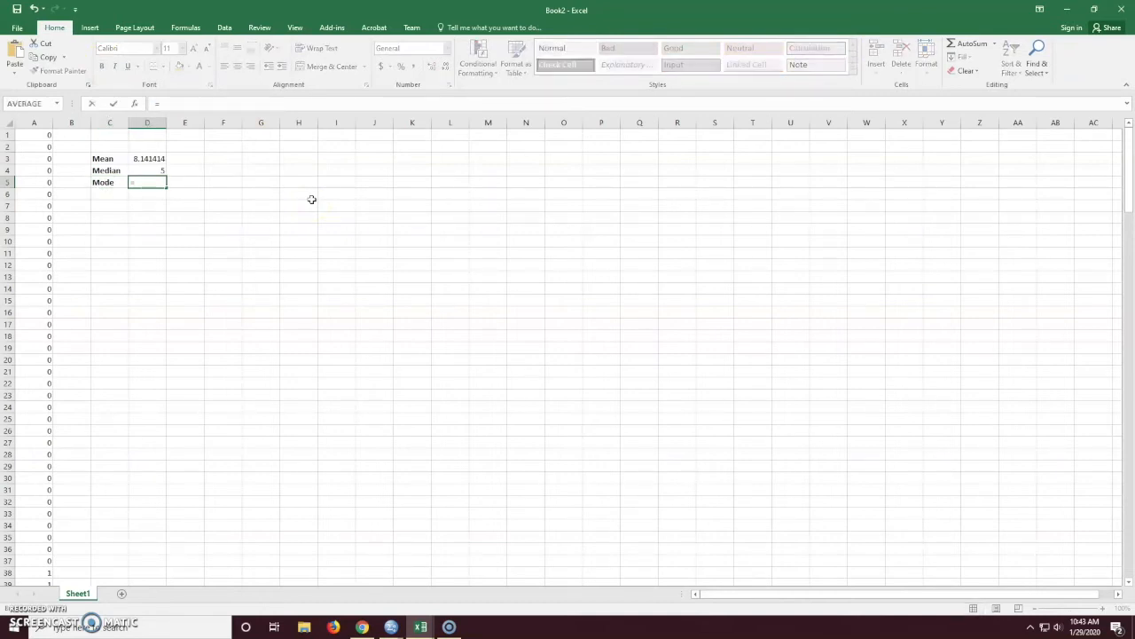
type("mode(")
left_click(39, 116)
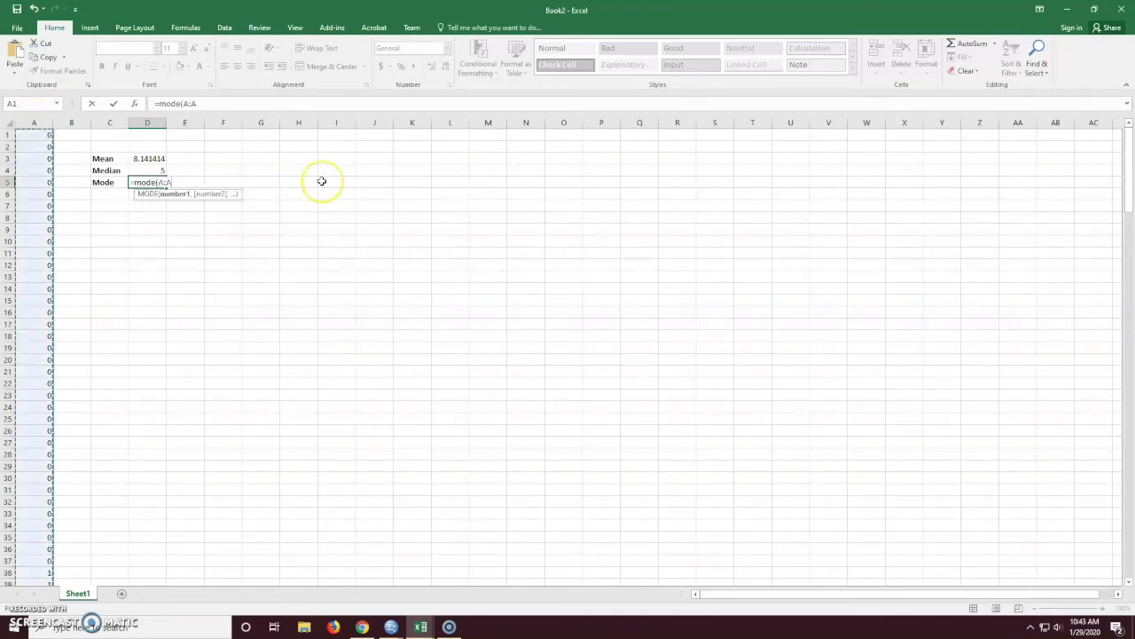
type(")")
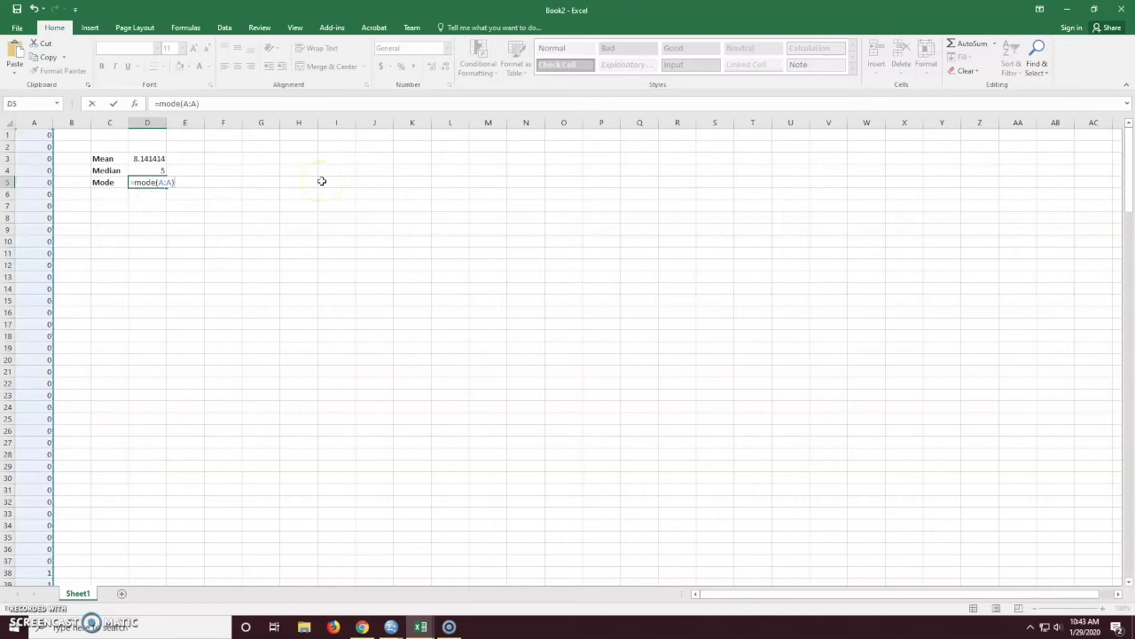
key("Return")
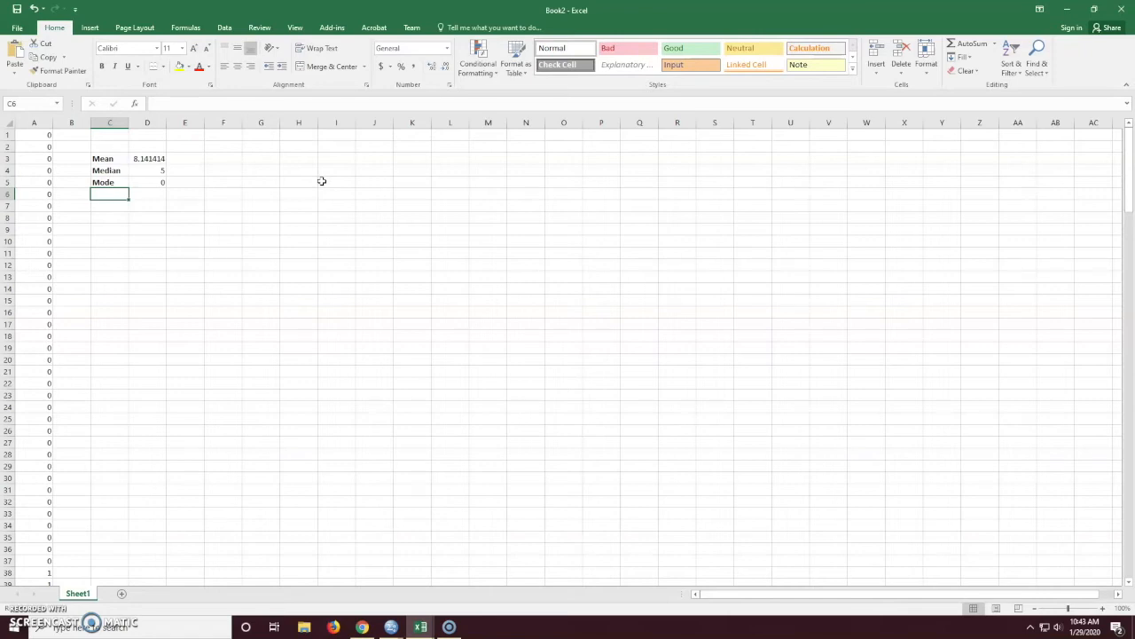
- Enter a bold "Mean by hand" label in F3 and widen column F to fit it
left_click(223, 157)
type("Mean by hand")
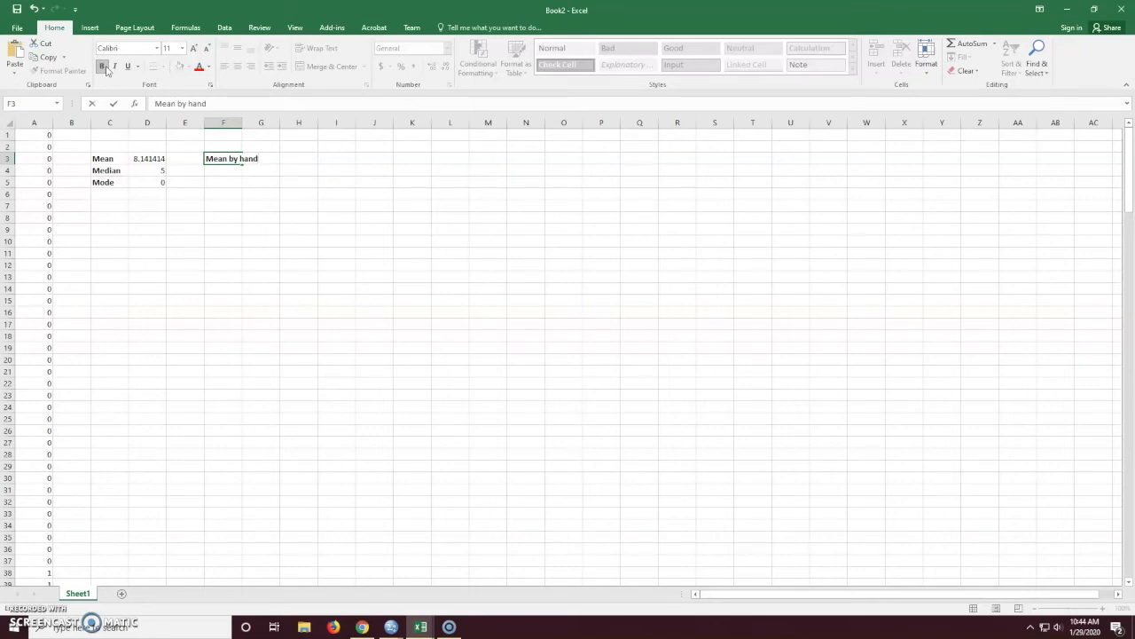
key("Tab")
left_click_drag(242, 122, 264, 124)
- Write the formula text ∑a/n in G3, using the N-Ary Summation symbol from the Mathematical Operators subset
left_click(287, 157)
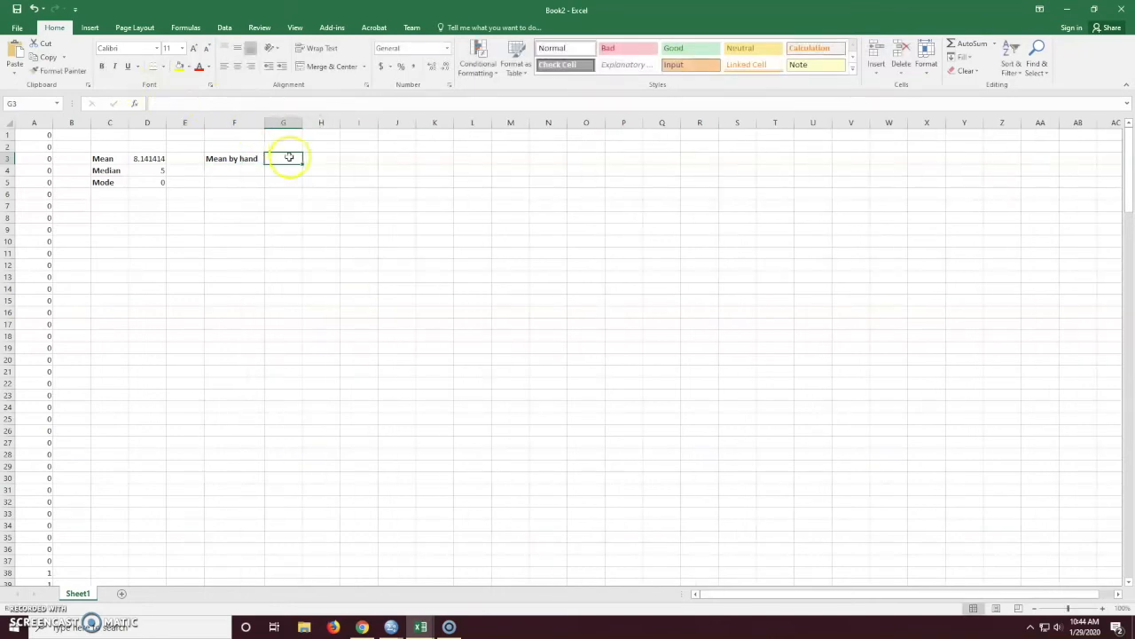
left_click(99, 28)
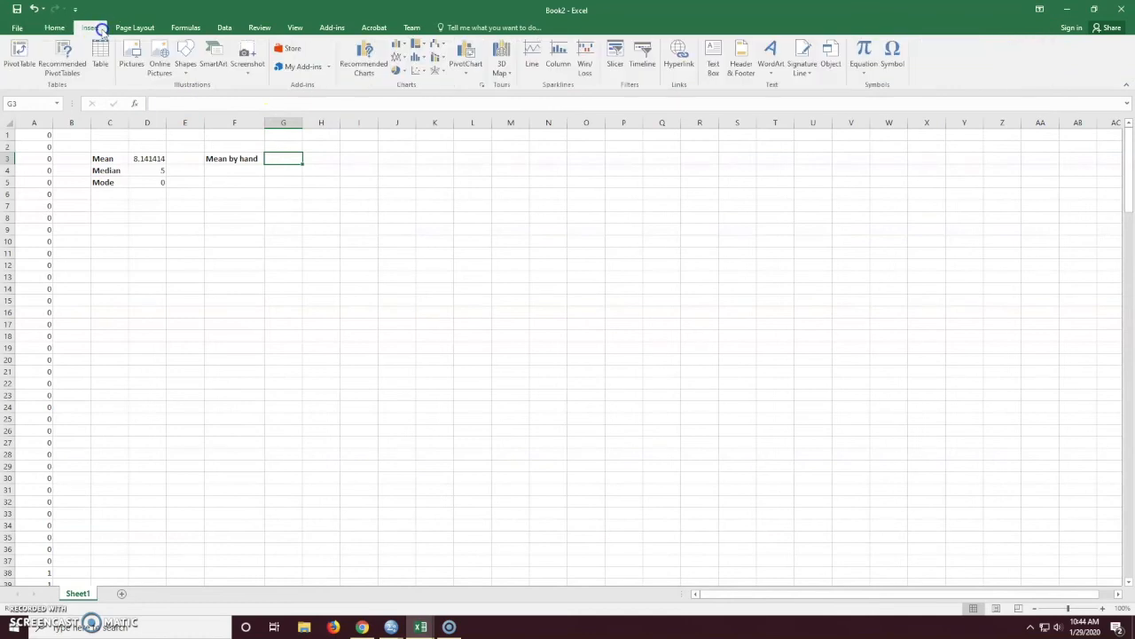
left_click(894, 53)
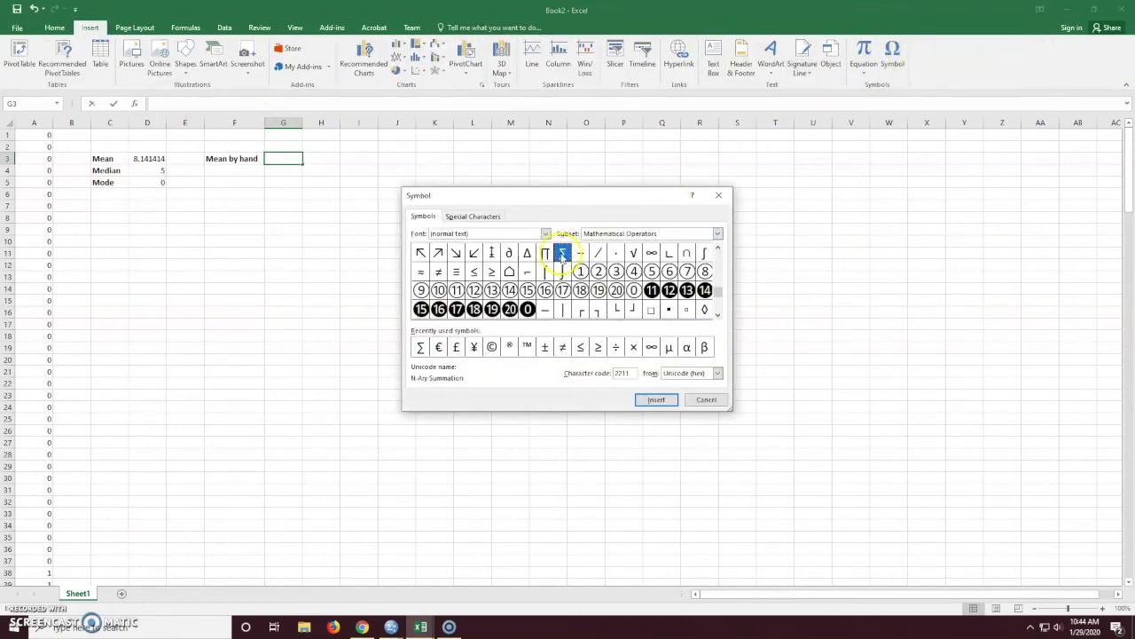
left_click(652, 401)
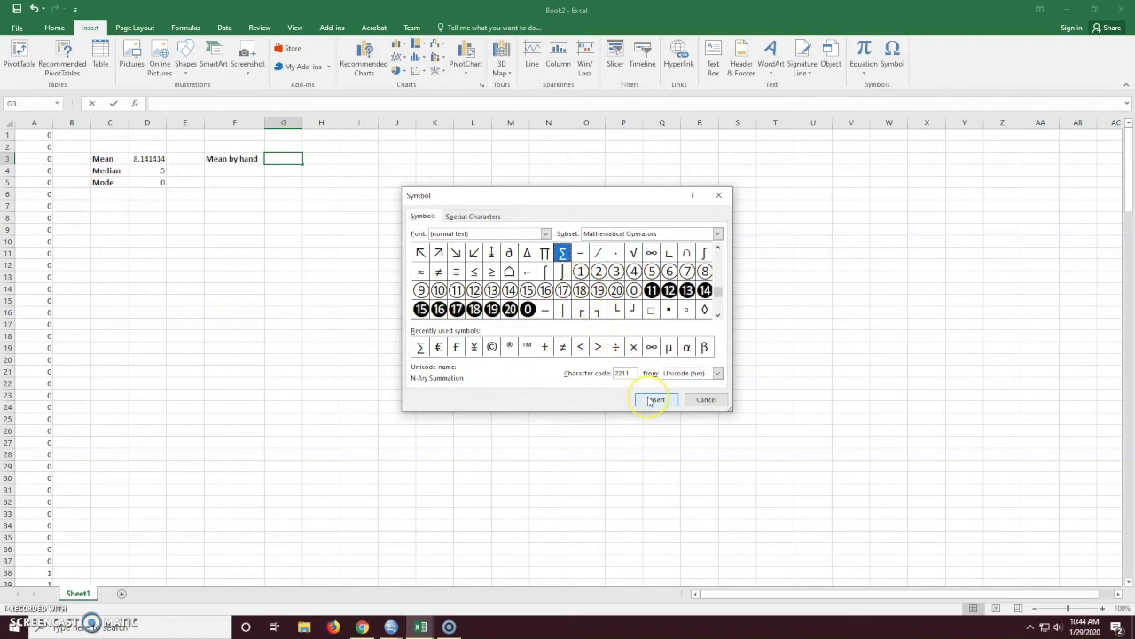
left_click(655, 401)
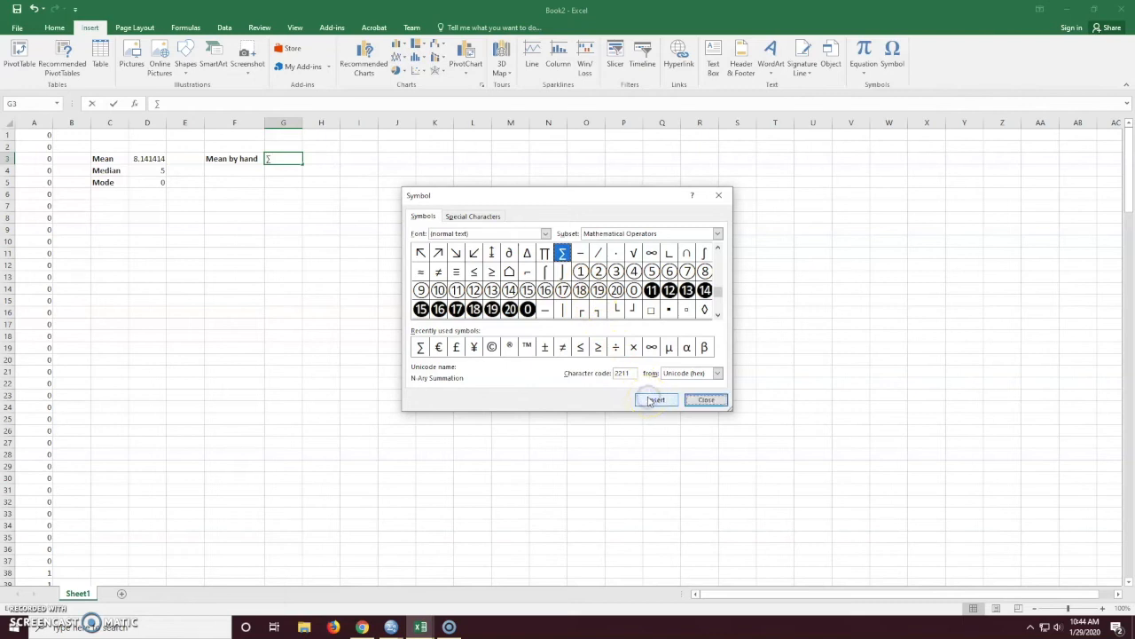
left_click(718, 195)
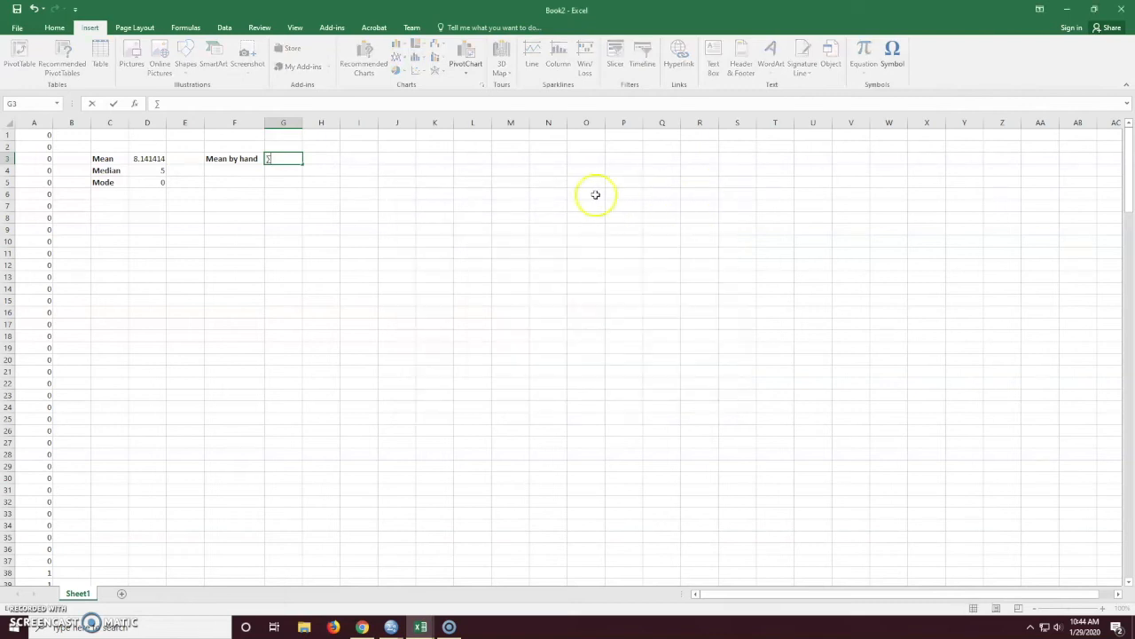
type("a")
type("/n")
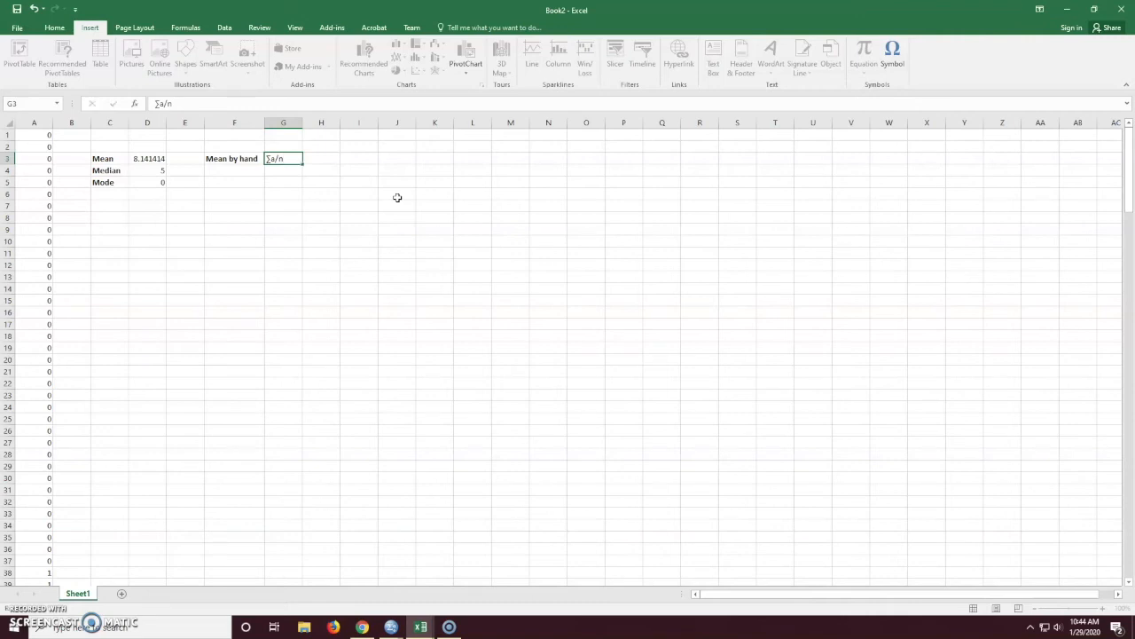
- Enter the label ∑a = in G4, using the N-Ary Summation symbol
key("Return")
left_click(282, 169)
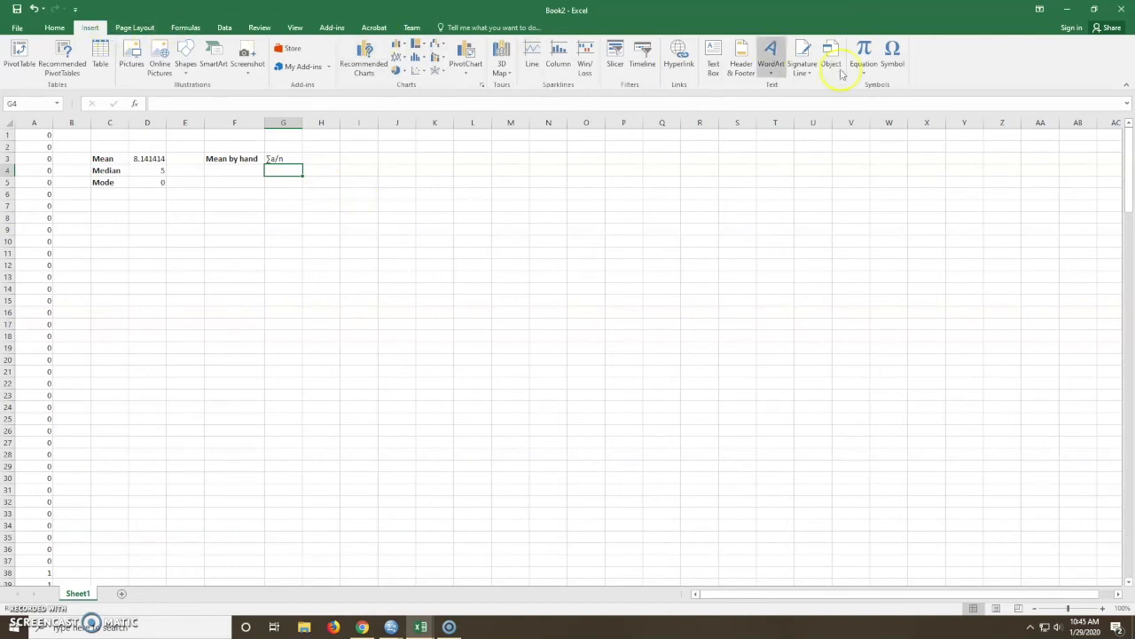
left_click(893, 55)
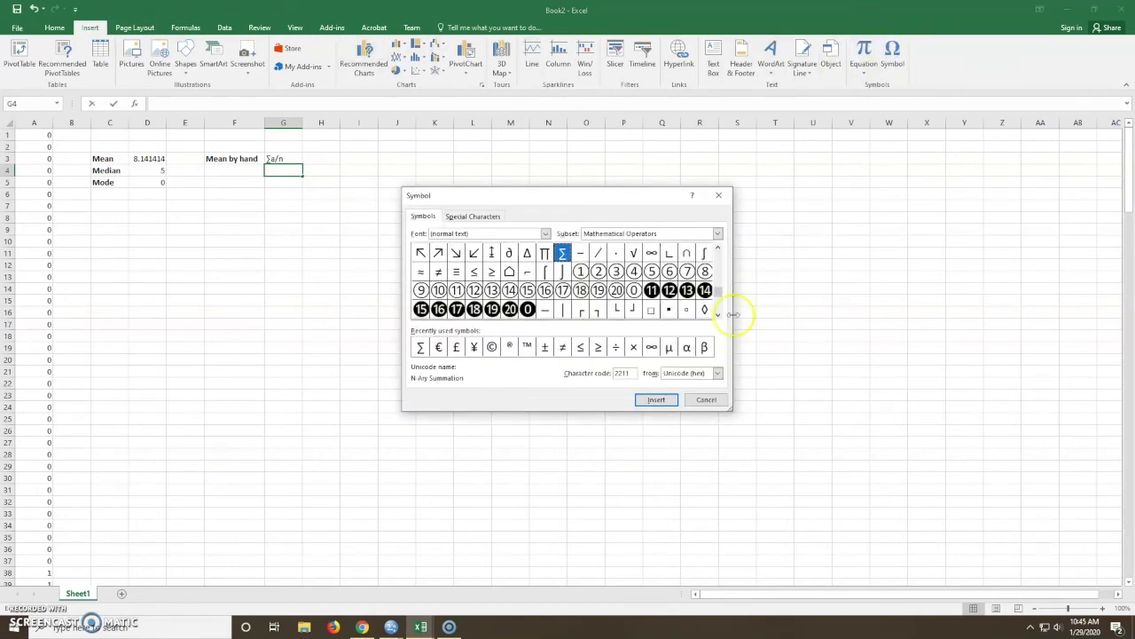
left_click(656, 399)
left_click(708, 400)
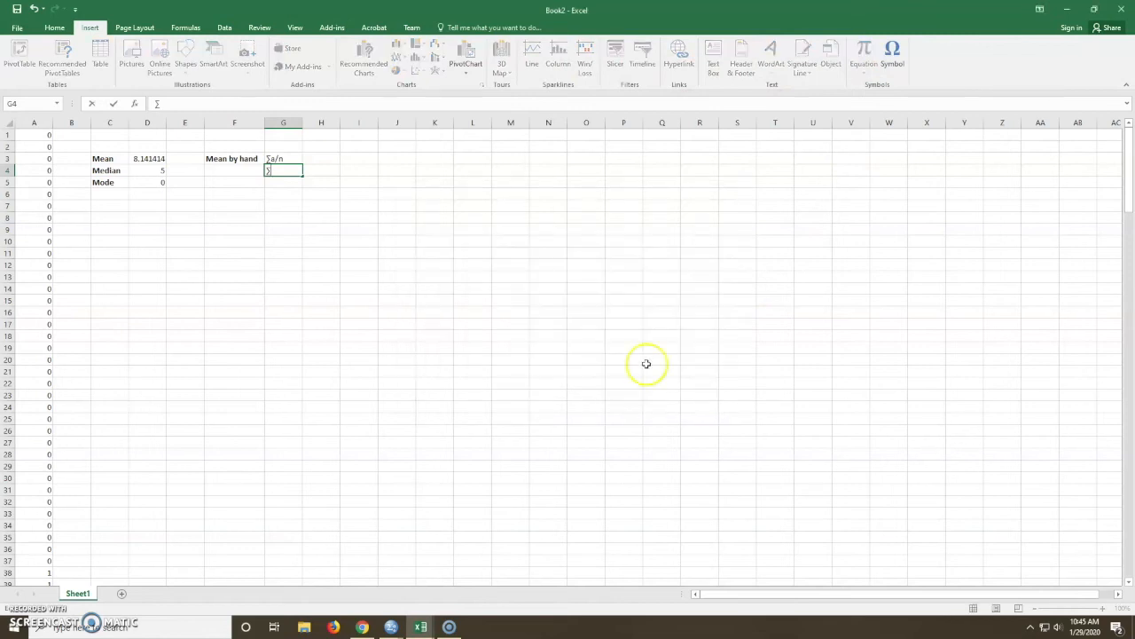
type("a")
key("BackSpace")
key("Tab")
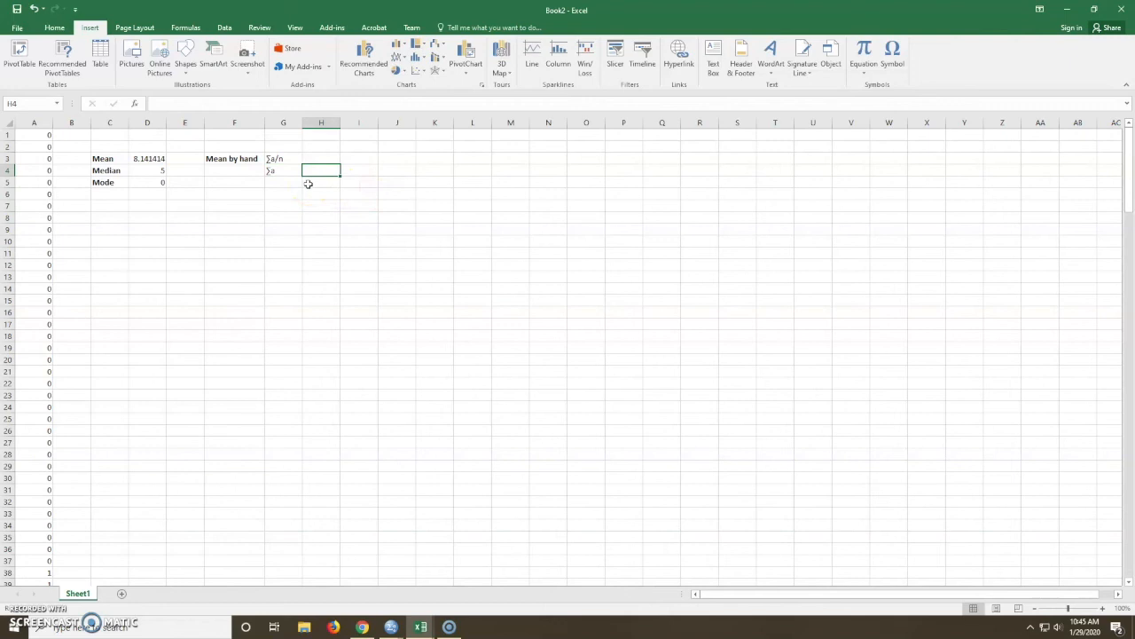
left_click(296, 168)
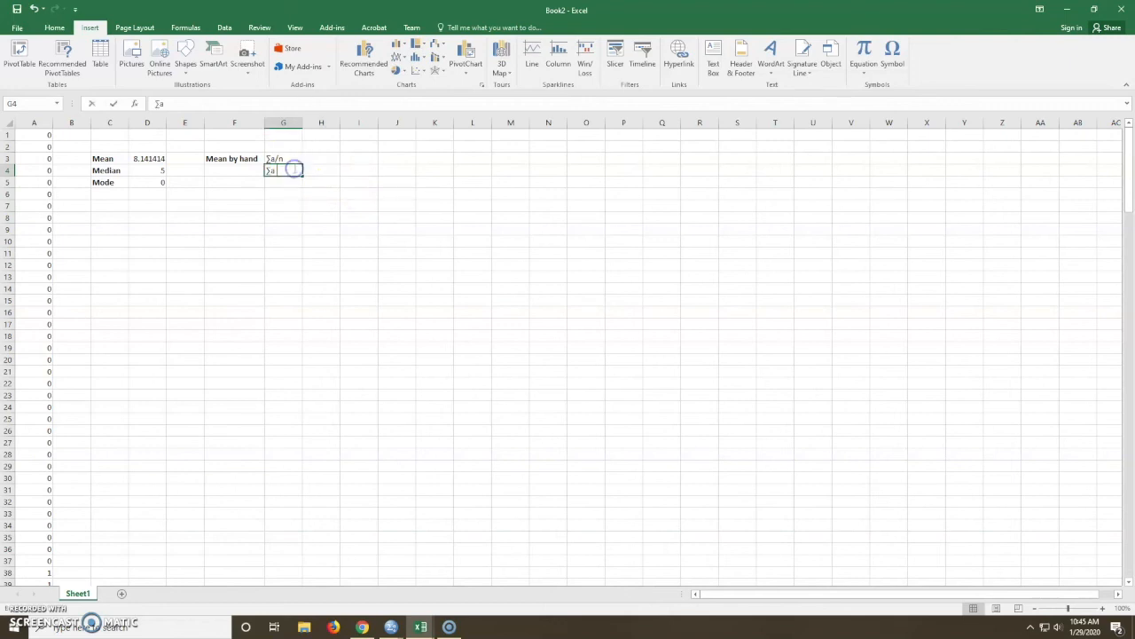
double_click(295, 169)
type("=")
key("Tab")
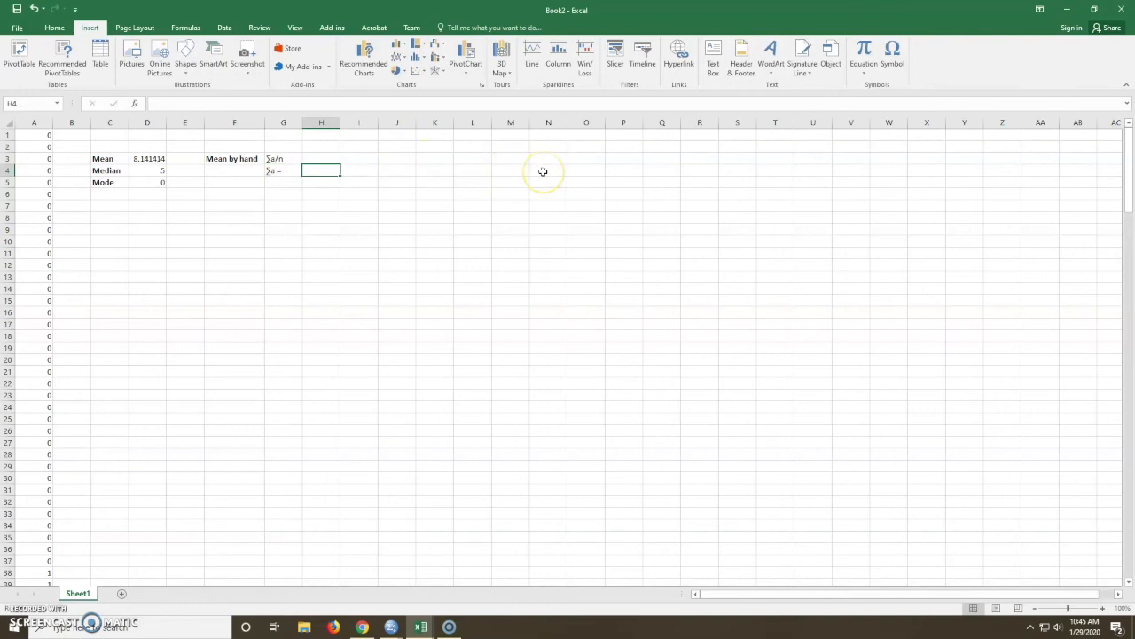
- Calculate the sum of column A in H4 with =sum(A:A)
type("=sum(")
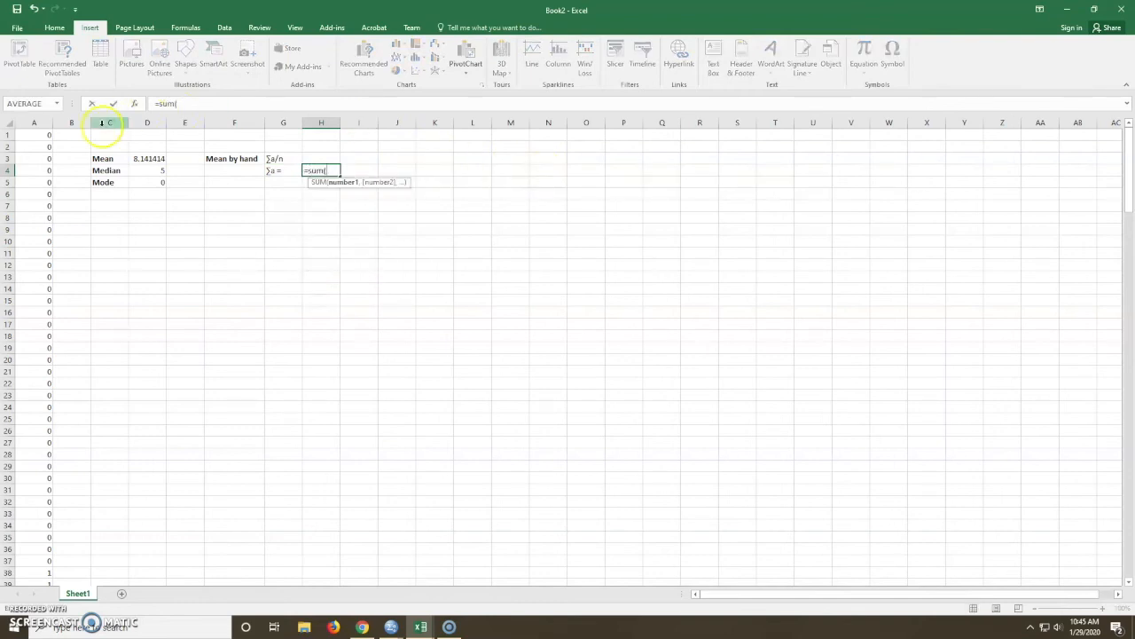
left_click(42, 123)
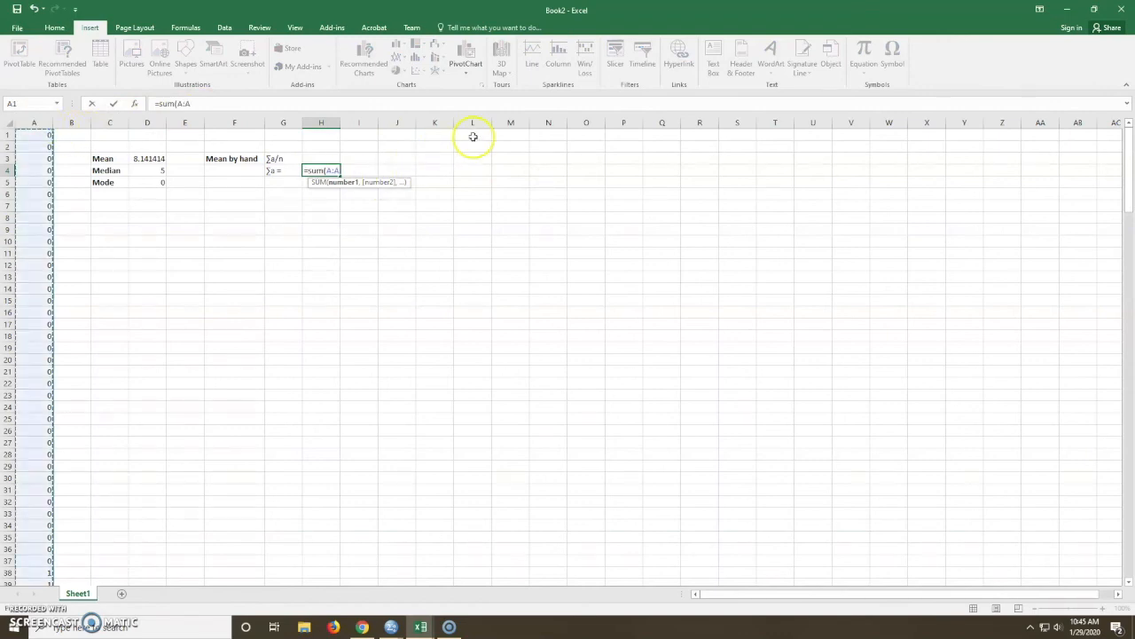
key("Return")
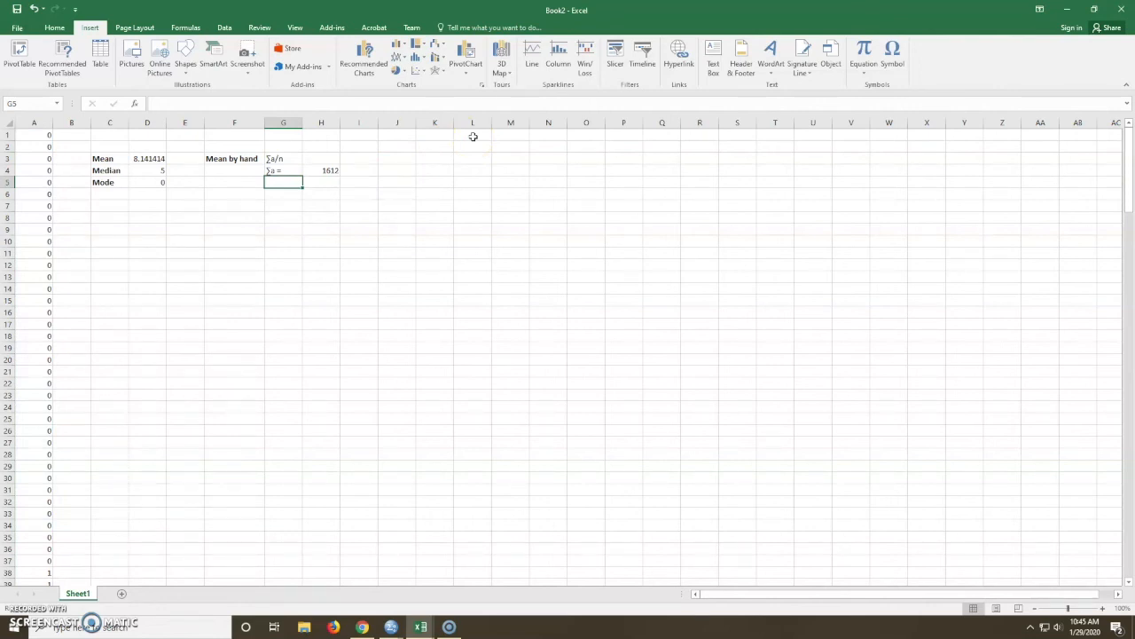
- Write 1612/198= in G5, taking n from the last filled row of column A, and widen column G to fit it
type("1612/")
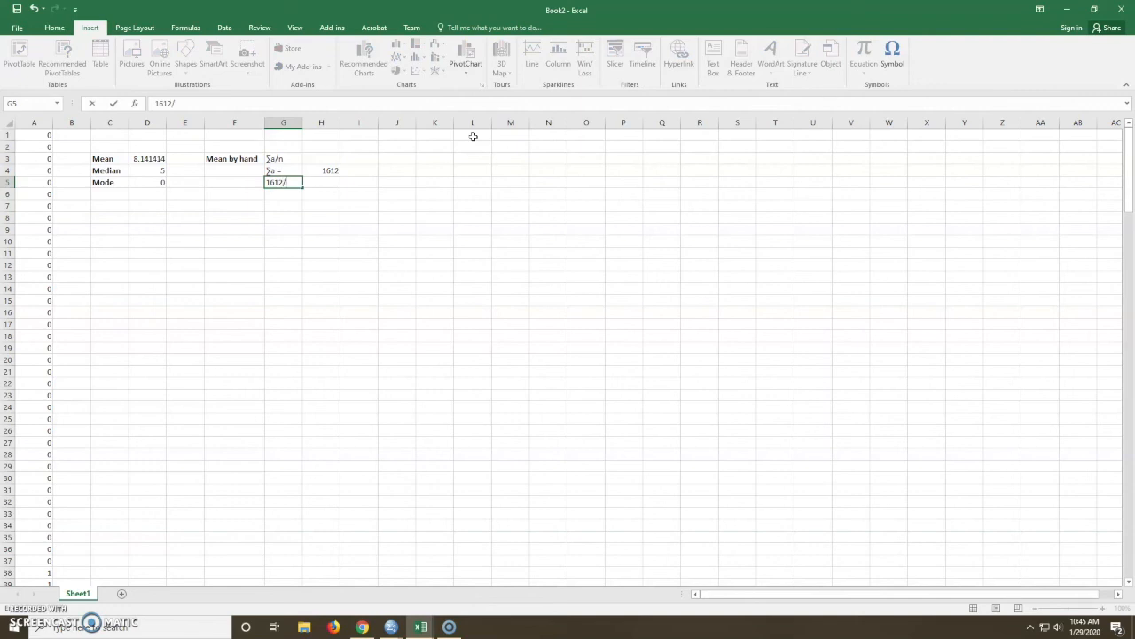
scroll(211, 220, "down", 5)
scroll(210, 220, "down", 20)
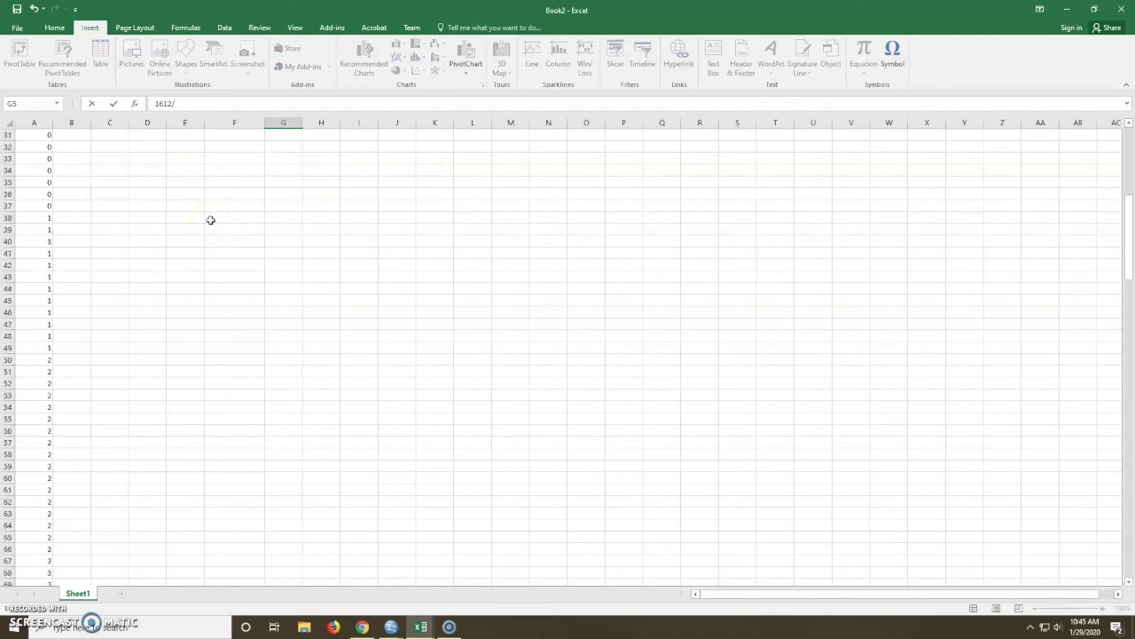
scroll(211, 220, "down", 20)
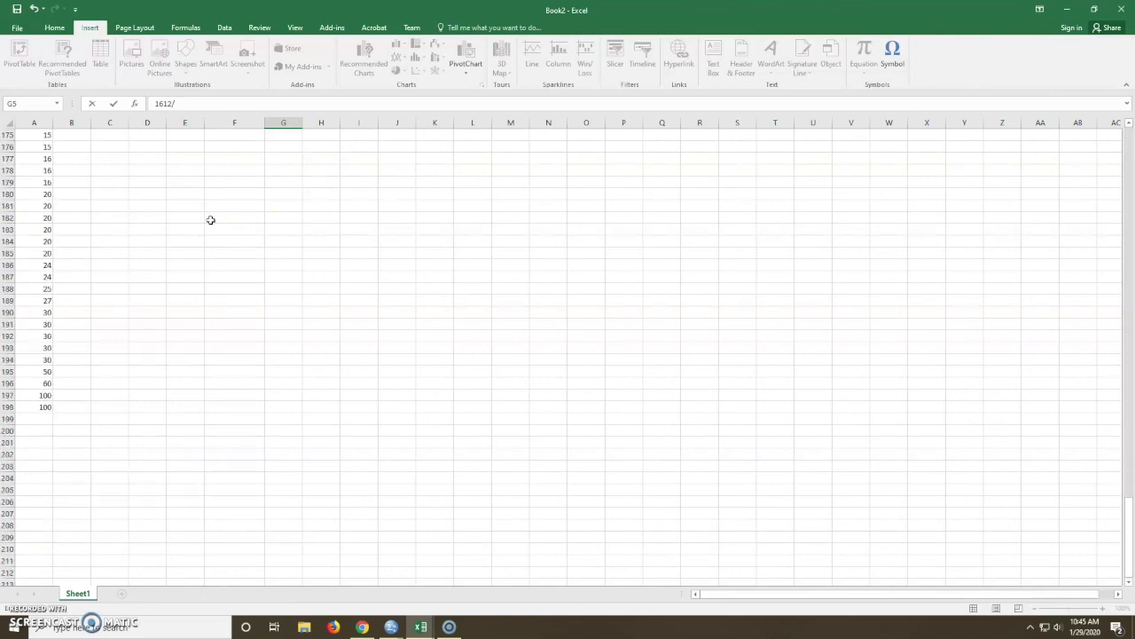
scroll(496, 260, "up", 20)
scroll(496, 260, "up", 20)
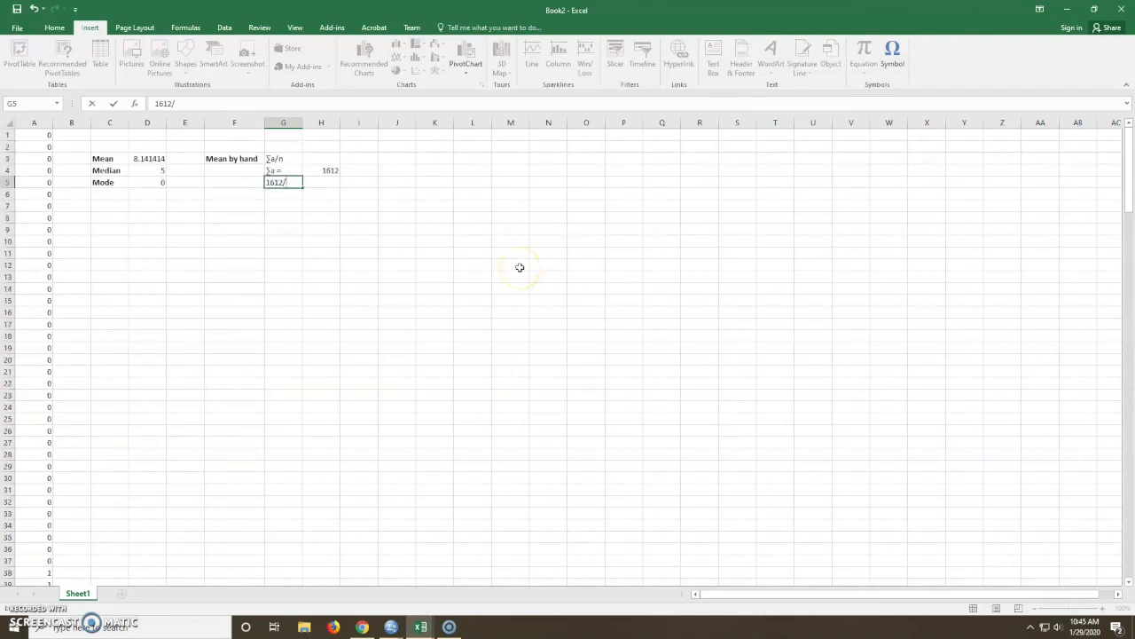
type("198=")
key("Tab")
left_click(293, 122)
left_click_drag(302, 123, 313, 123)
- Calculate the mean by hand in H5 with the formula =1612/198
left_click(336, 182)
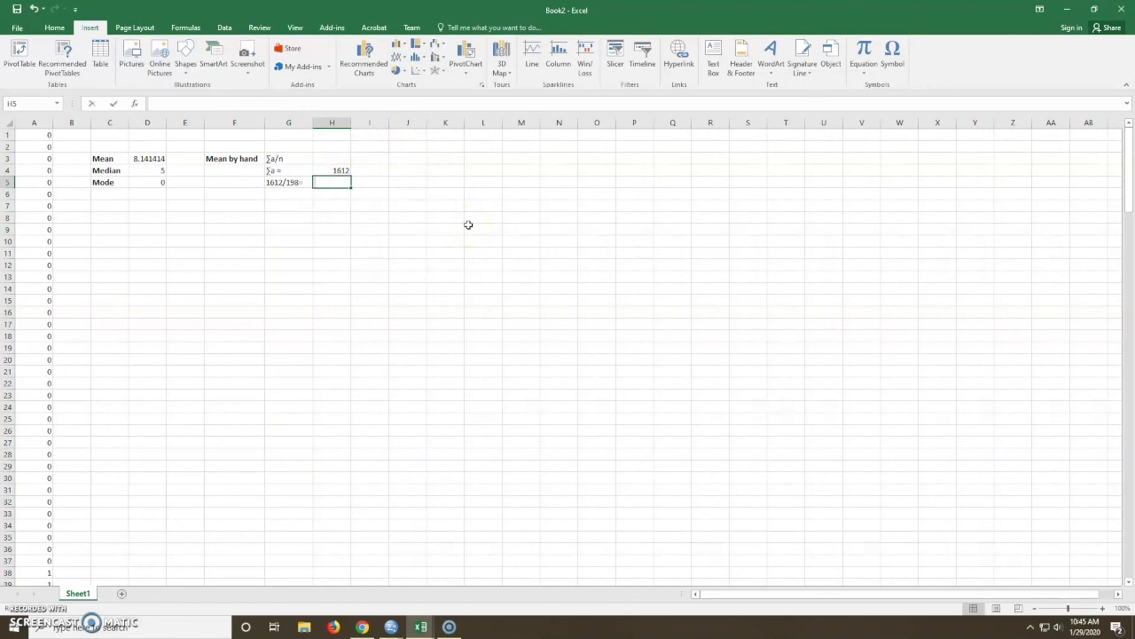
type("=16")
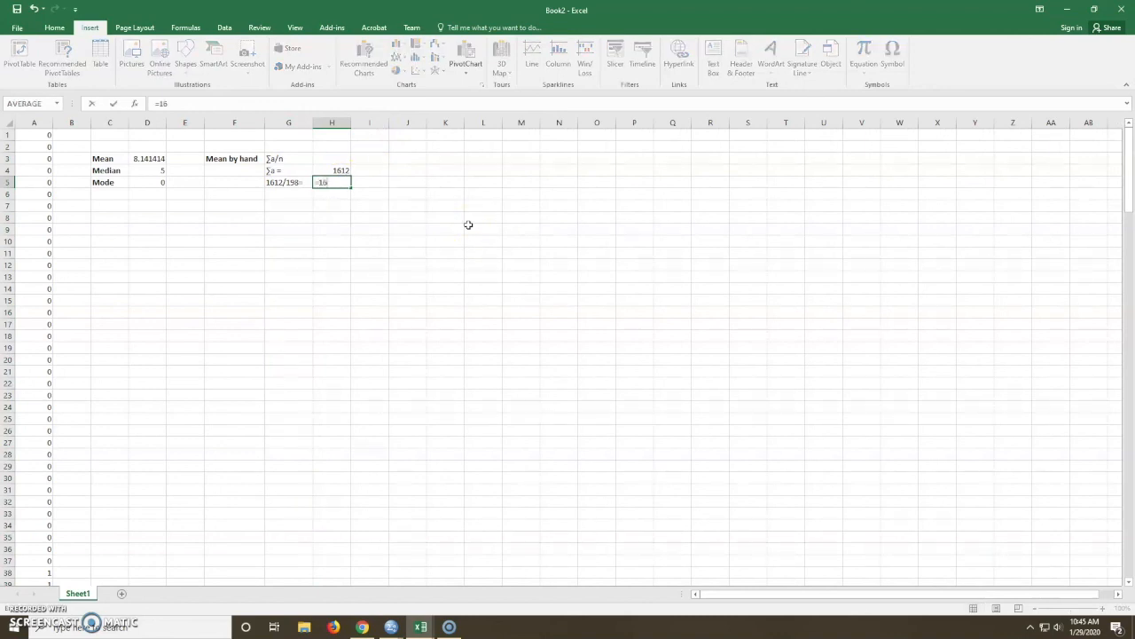
type("12/198")
key("Return")
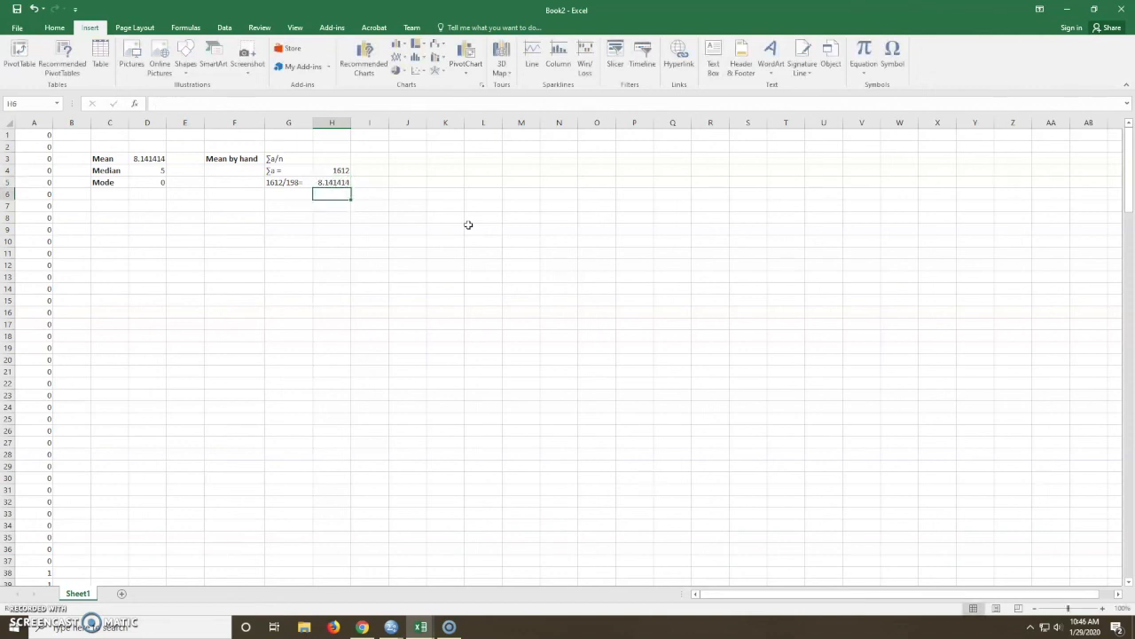
- Minimize the Excel workbook and the SPSS Data Editor to show the desktop
left_click(1072, 11)
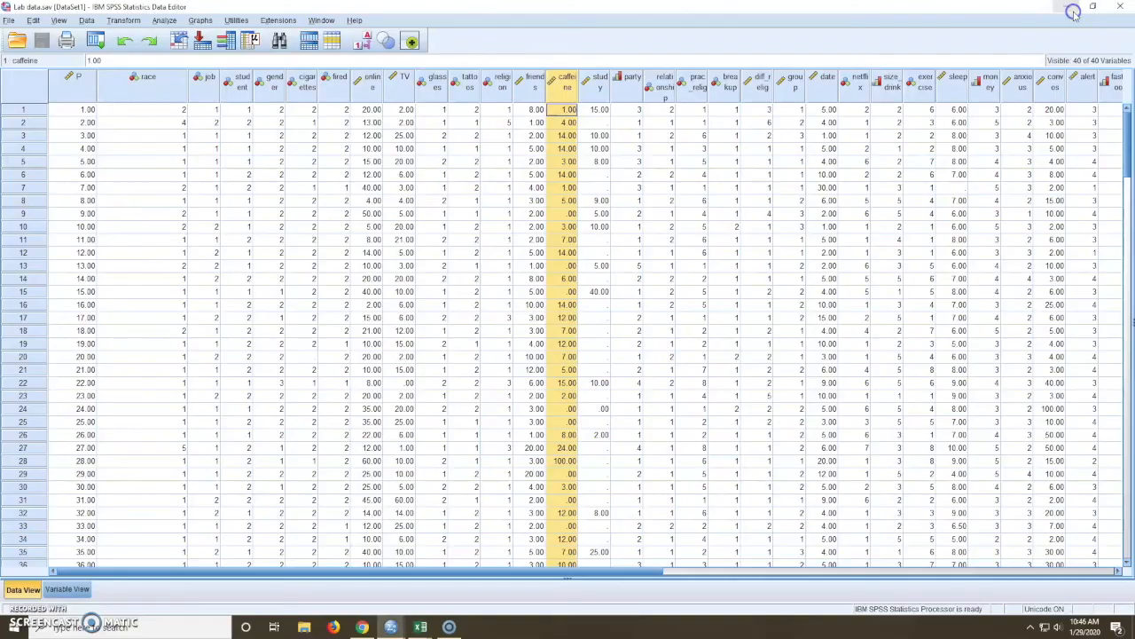
left_click(1073, 11)
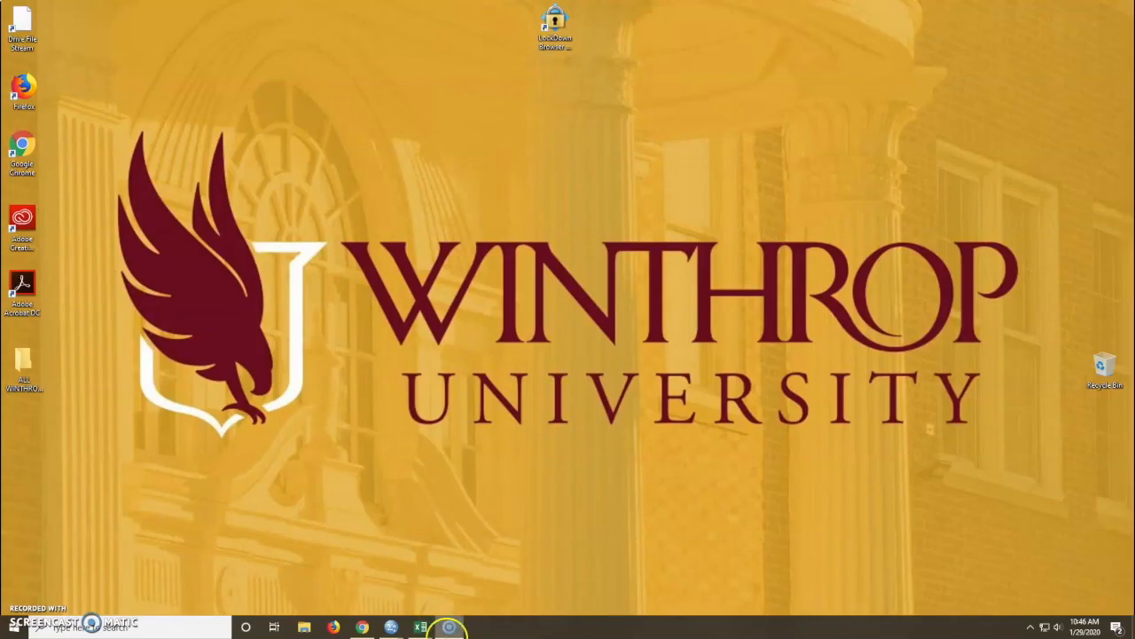